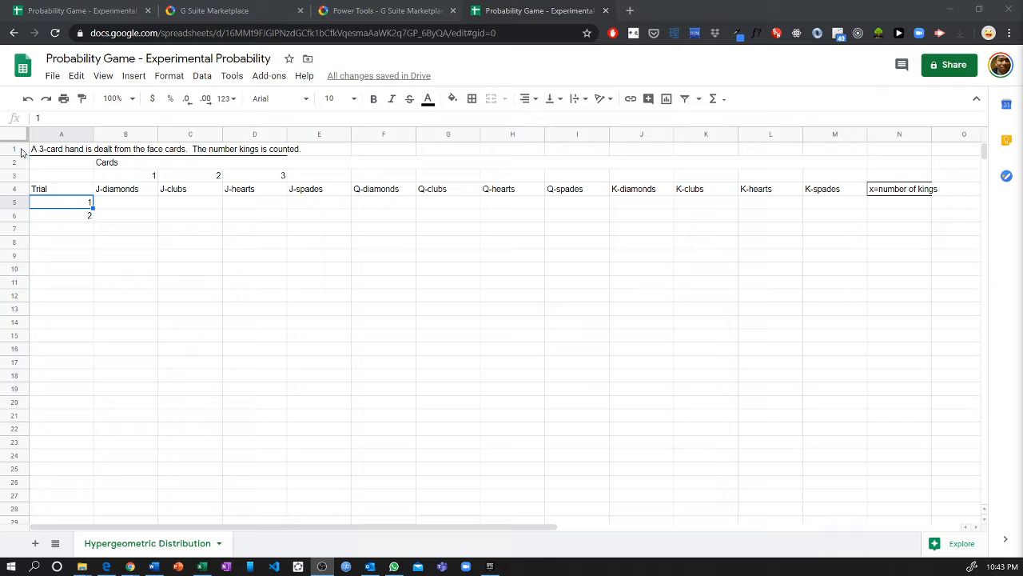
# - Examine the problem statement in row 1, the Trial column and the first two trial rows
pyautogui.click(14, 149)
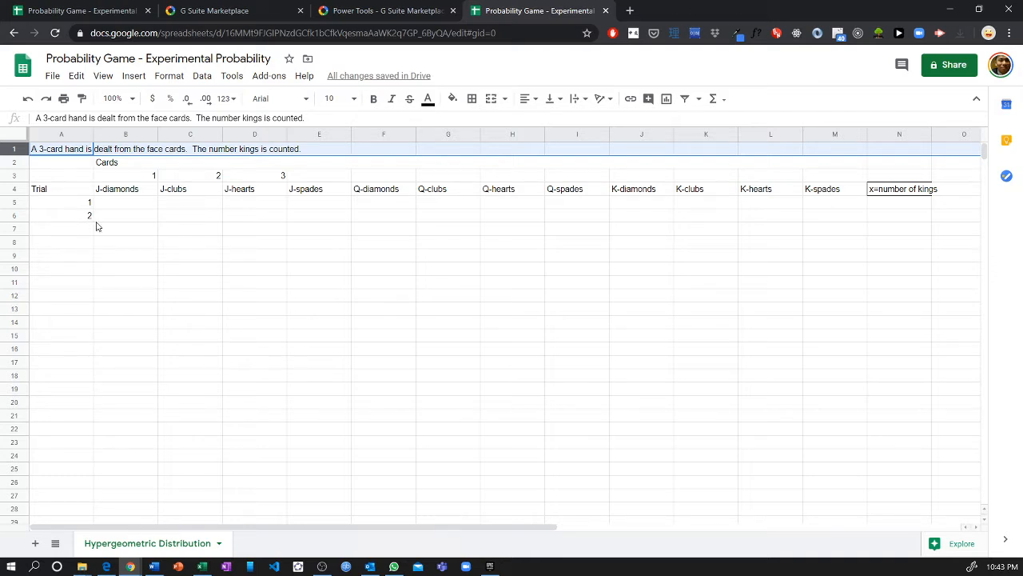
pyautogui.click(71, 136)
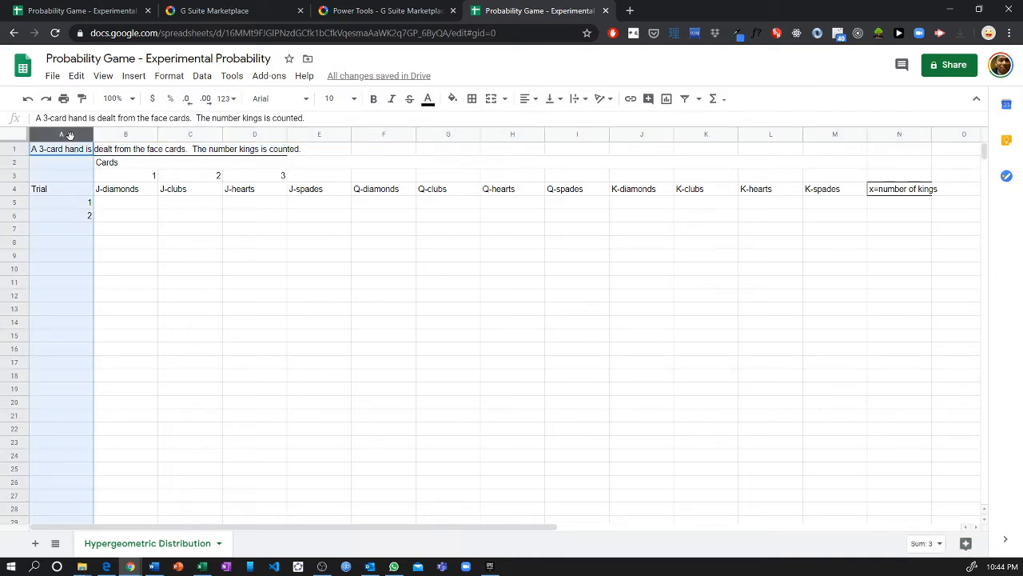
pyautogui.click(76, 213)
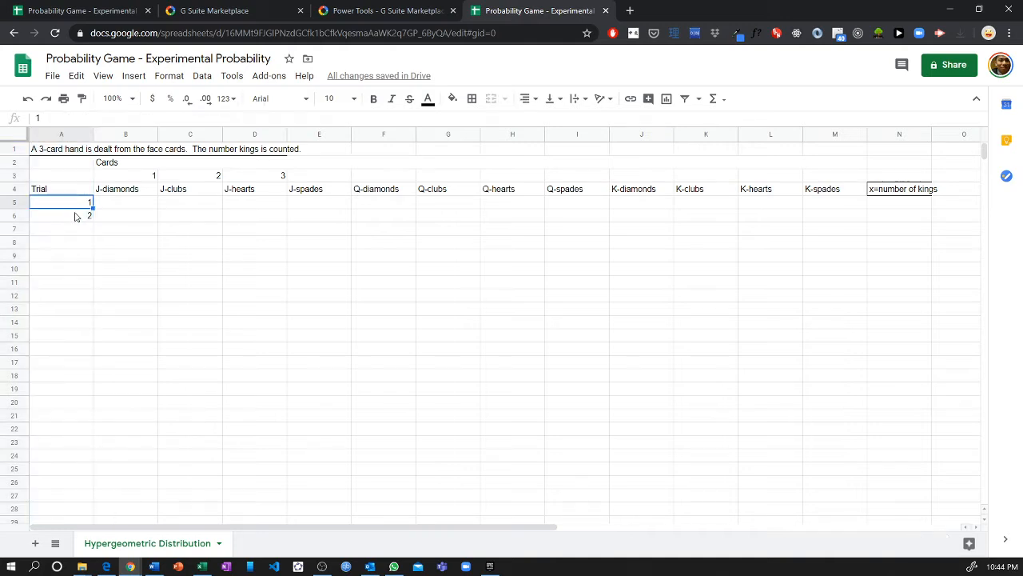
pyautogui.click(20, 215)
pyautogui.moveTo(21, 215); pyautogui.dragTo(16, 233)
pyautogui.click(18, 233)
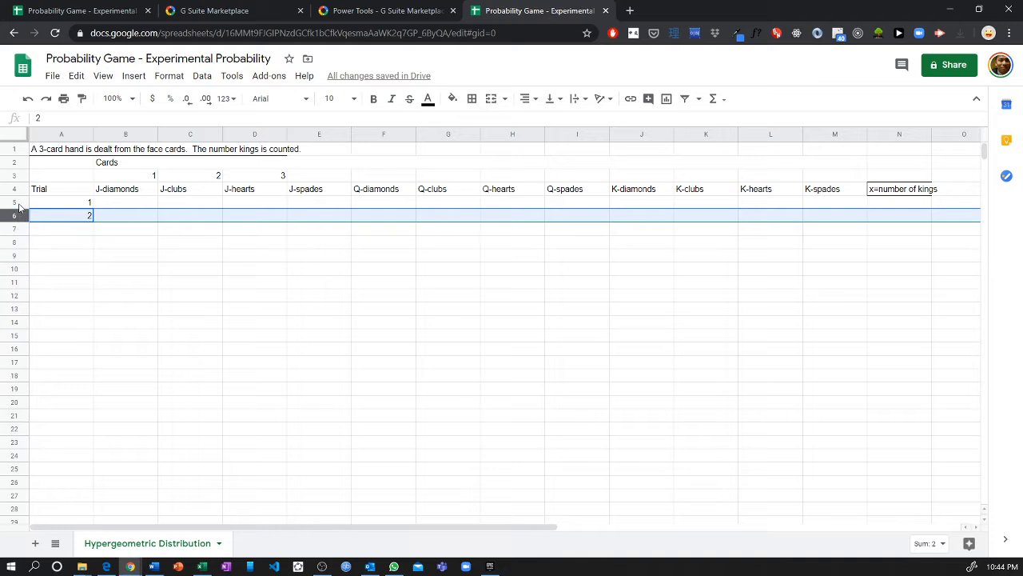
pyautogui.click(17, 203)
pyautogui.click(18, 217)
# - Extend the trial numbers 1 and 2 in A5:A6 down to 100 in A104
pyautogui.click(83, 206)
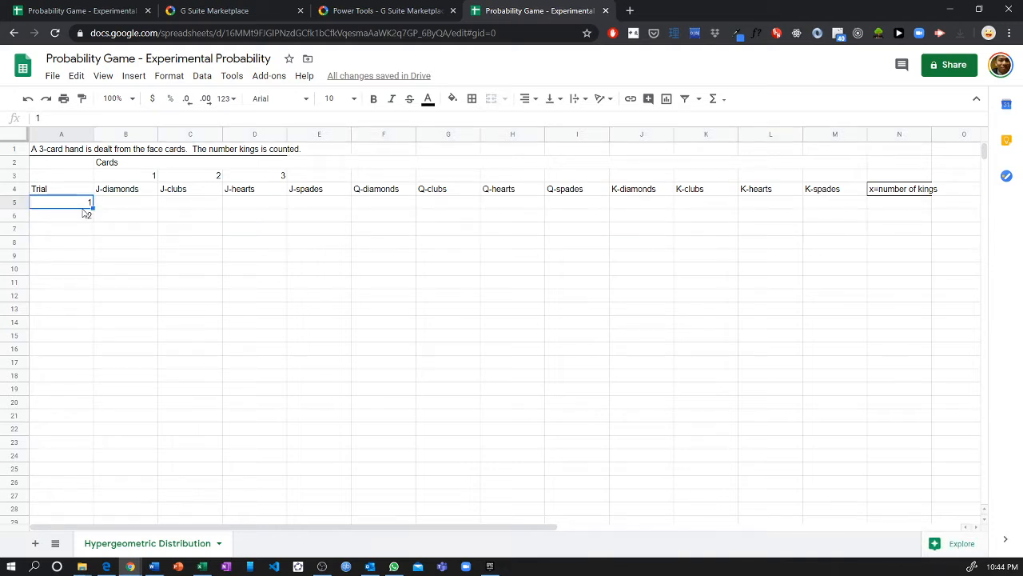
pyautogui.moveTo(83, 207); pyautogui.dragTo(89, 218)
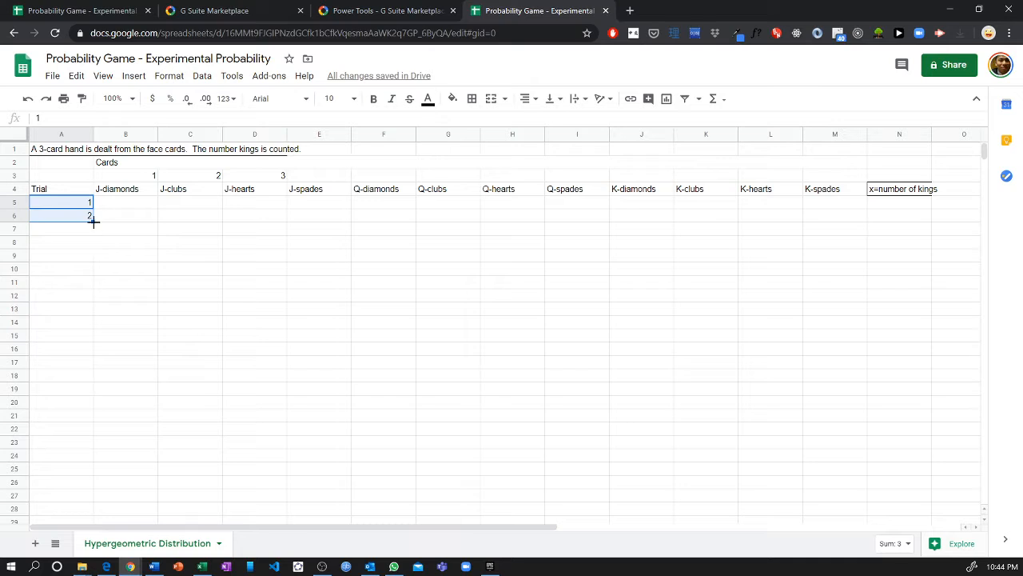
pyautogui.moveTo(93, 222); pyautogui.dragTo(126, 452)
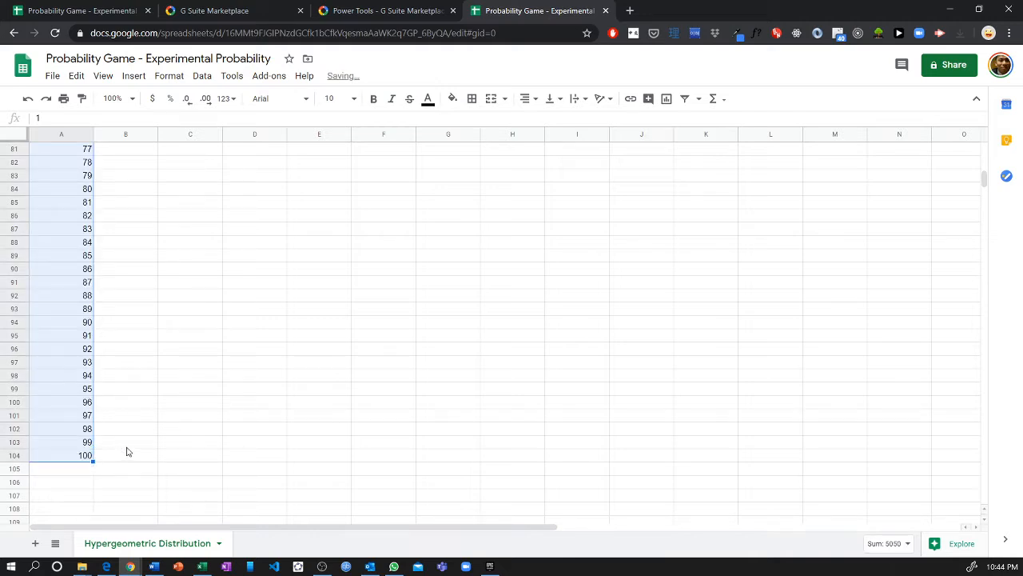
pyautogui.scroll(15, 126, 452)
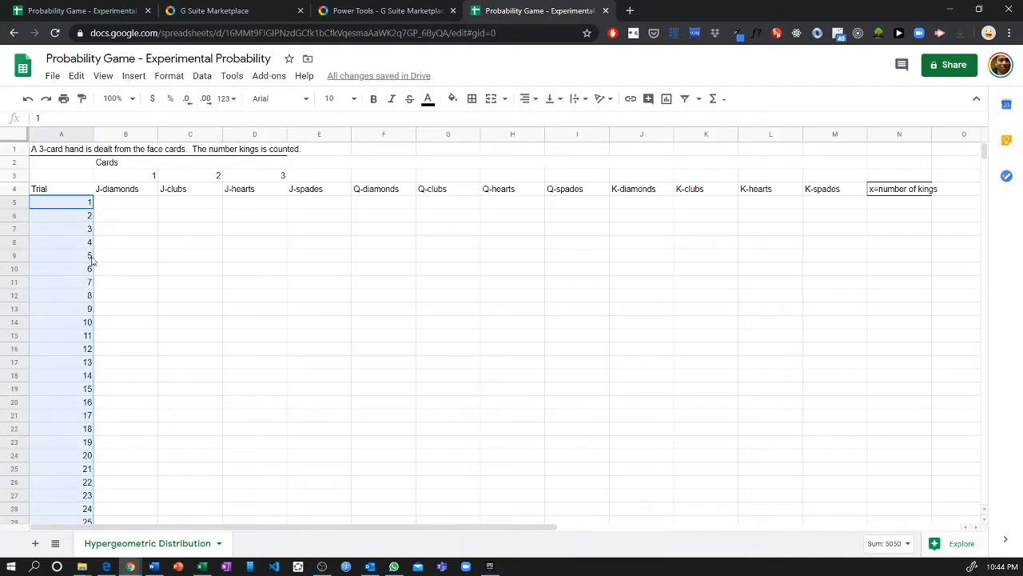
# - Fill the twelve face-card names from B4:M4 down through row 104 for every trial
pyautogui.moveTo(120, 192); pyautogui.dragTo(813, 192)
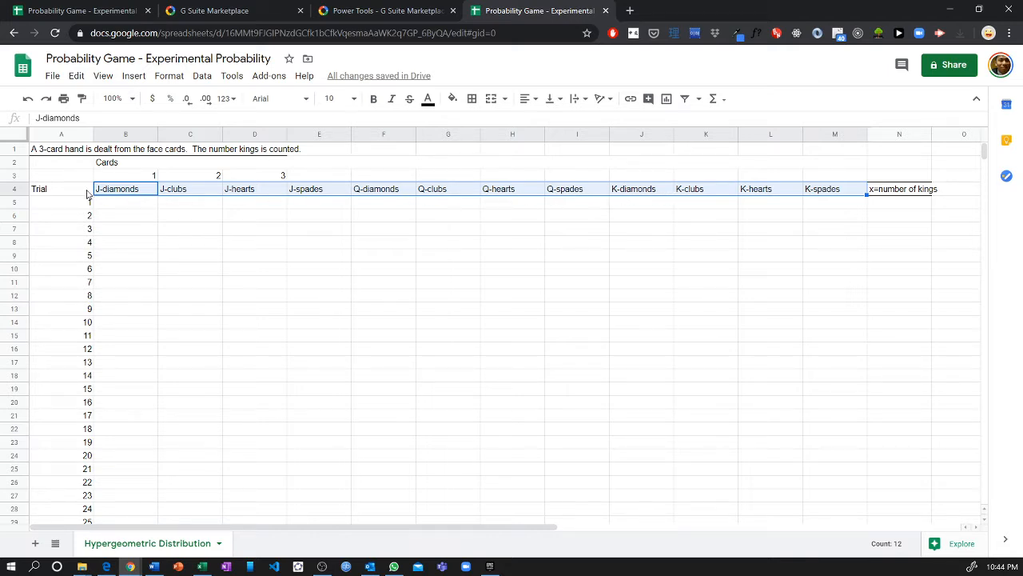
pyautogui.moveTo(119, 193); pyautogui.dragTo(865, 192)
pyautogui.scroll(-20, 865, 192)
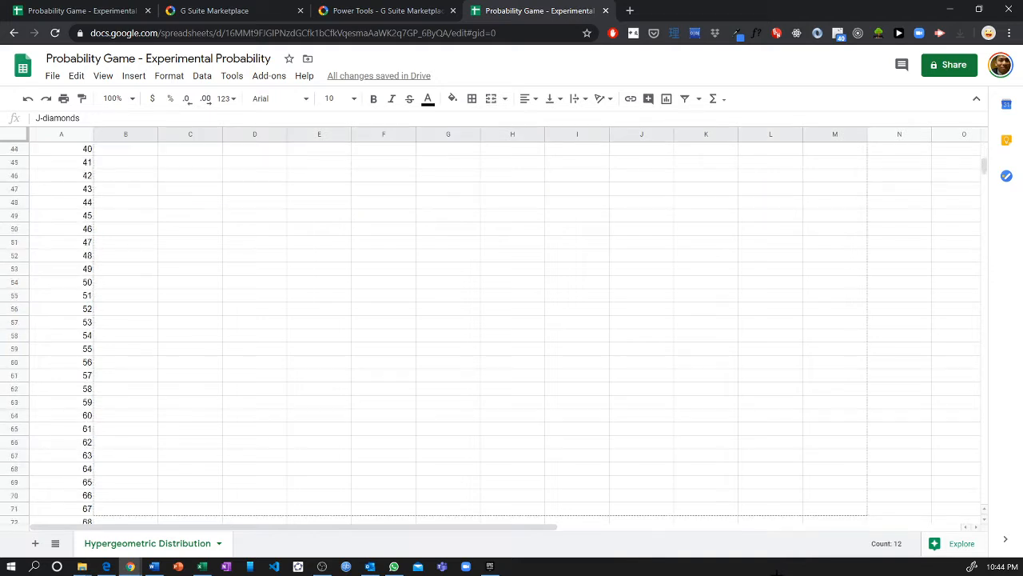
pyautogui.moveTo(743, 518); pyautogui.dragTo(732, 320)
pyautogui.scroll(19, 621, 384)
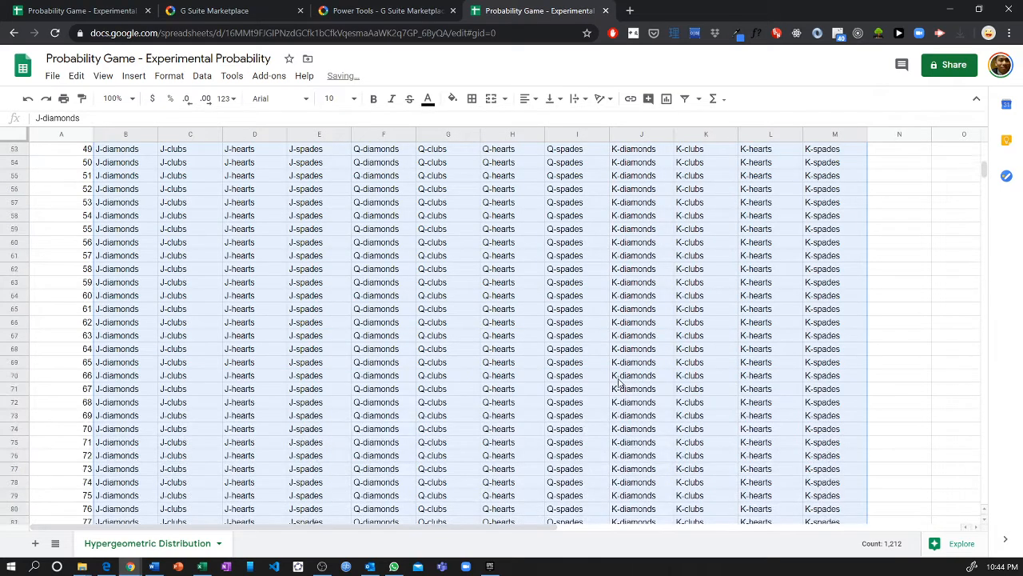
pyautogui.scroll(7, 612, 376)
pyautogui.click(466, 281)
pyautogui.scroll(4, 448, 303)
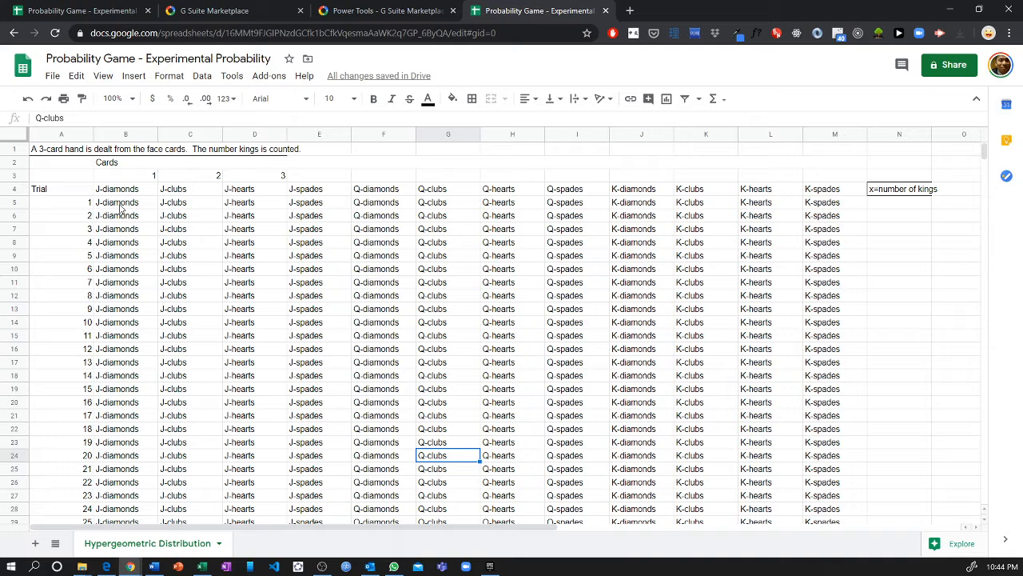
# - Review the first trial's twelve cards in B5:M5 and the columns numbered for cards 1, 2 and 3
pyautogui.moveTo(120, 206); pyautogui.dragTo(824, 206)
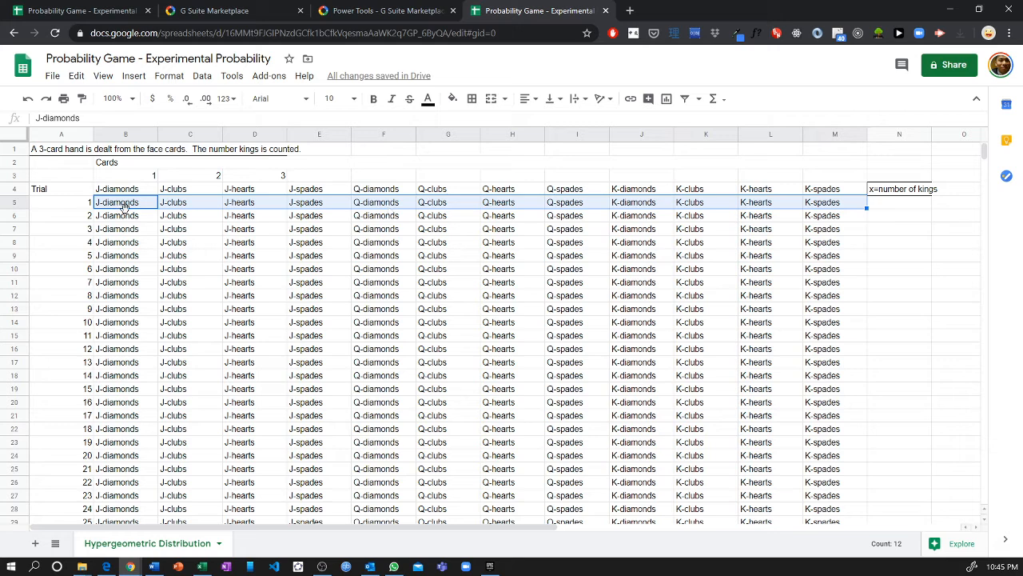
pyautogui.click(128, 134)
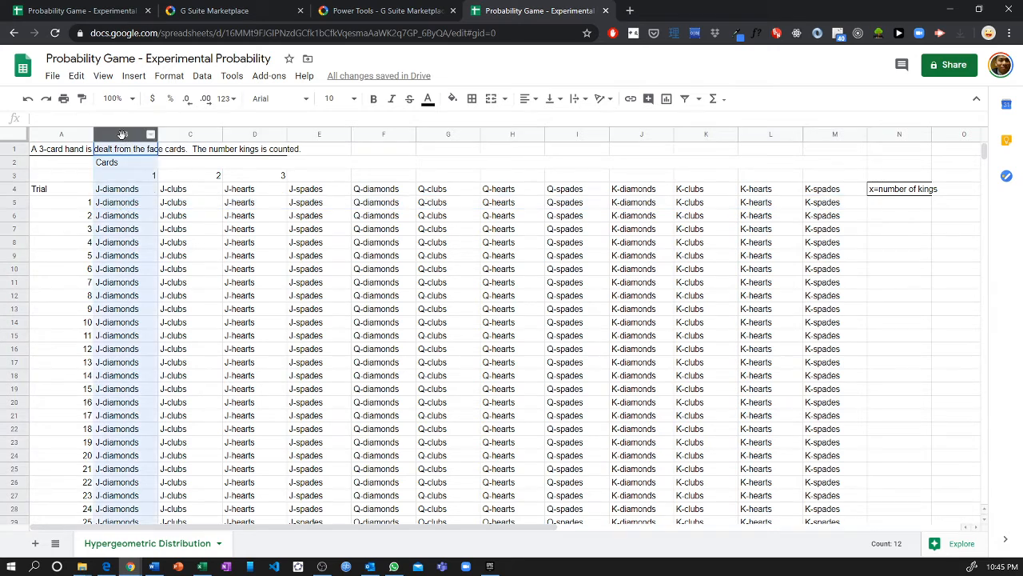
pyautogui.click(150, 176)
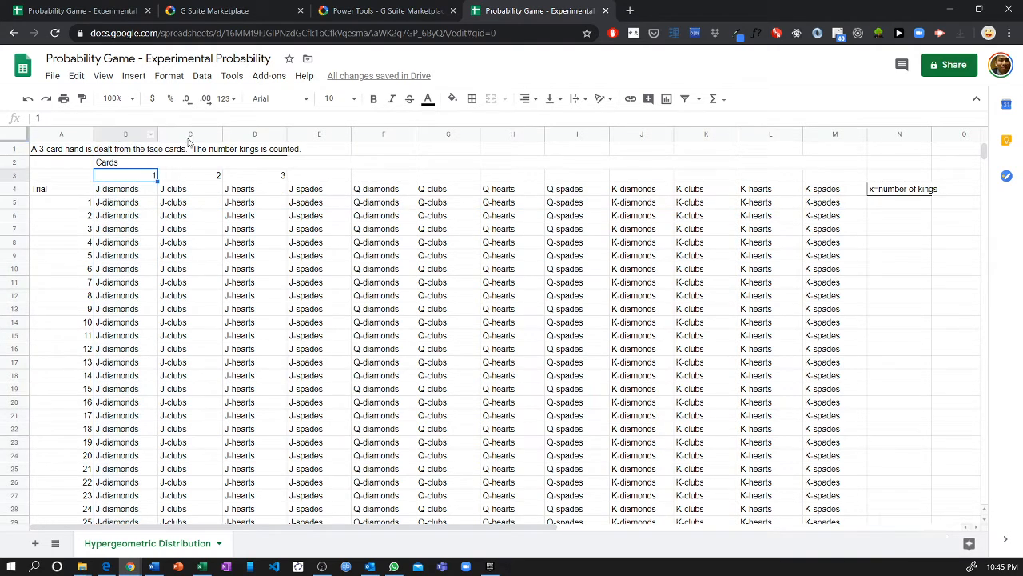
pyautogui.click(190, 134)
pyautogui.click(196, 175)
pyautogui.click(249, 134)
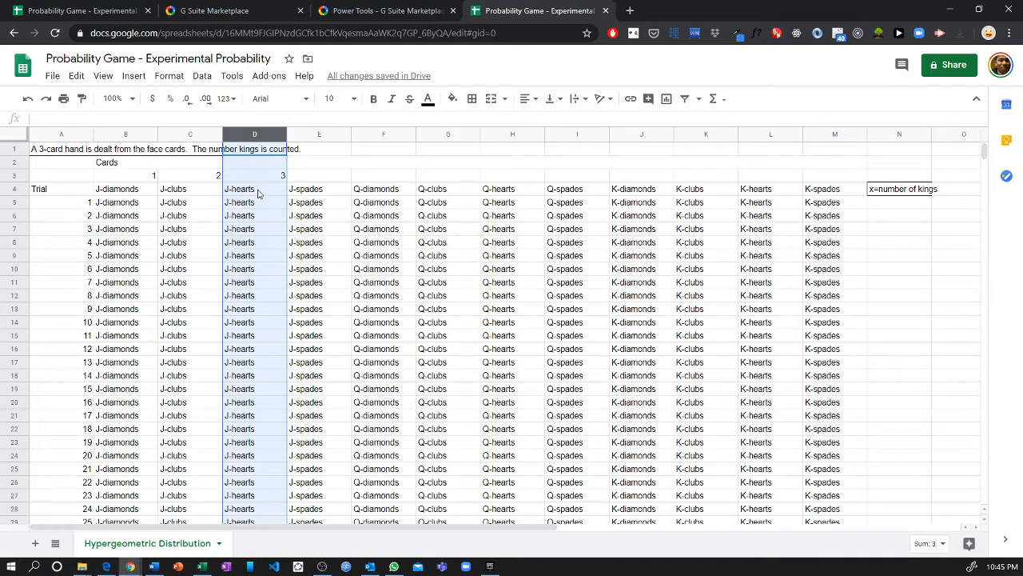
pyautogui.click(174, 257)
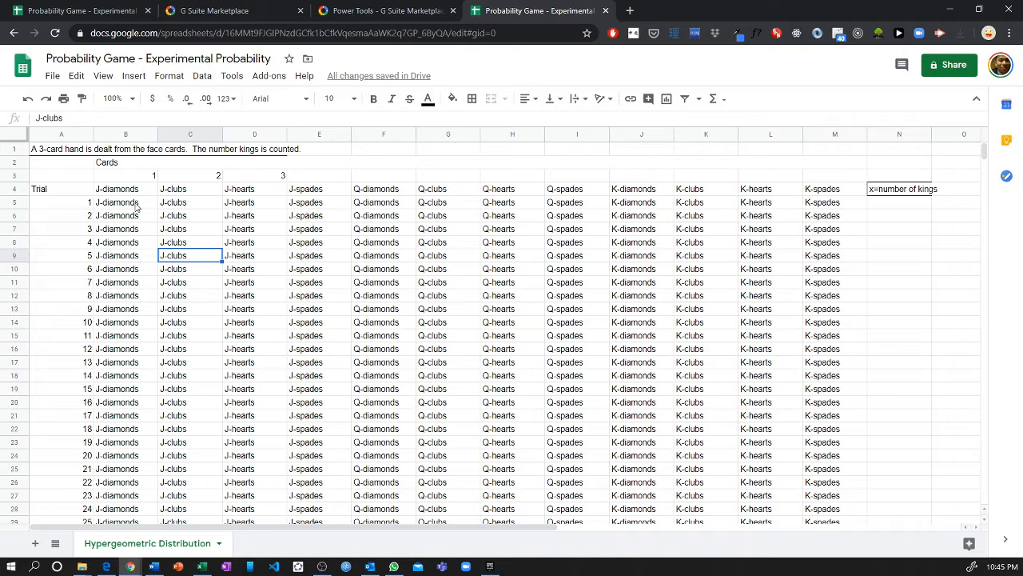
pyautogui.click(136, 204)
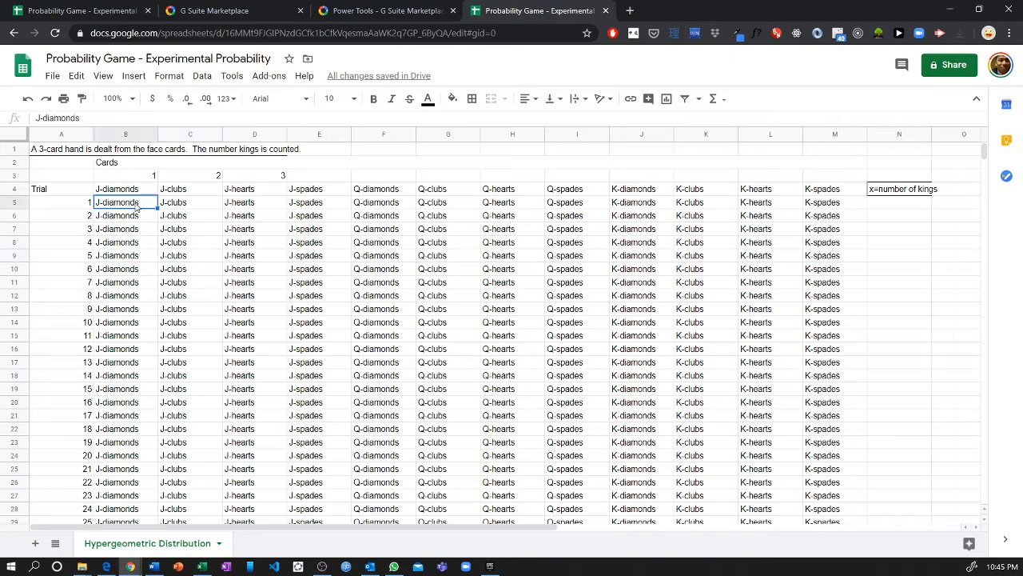
# - Search the add-on marketplace for "power tools" and close the marketplace
pyautogui.click(269, 76)
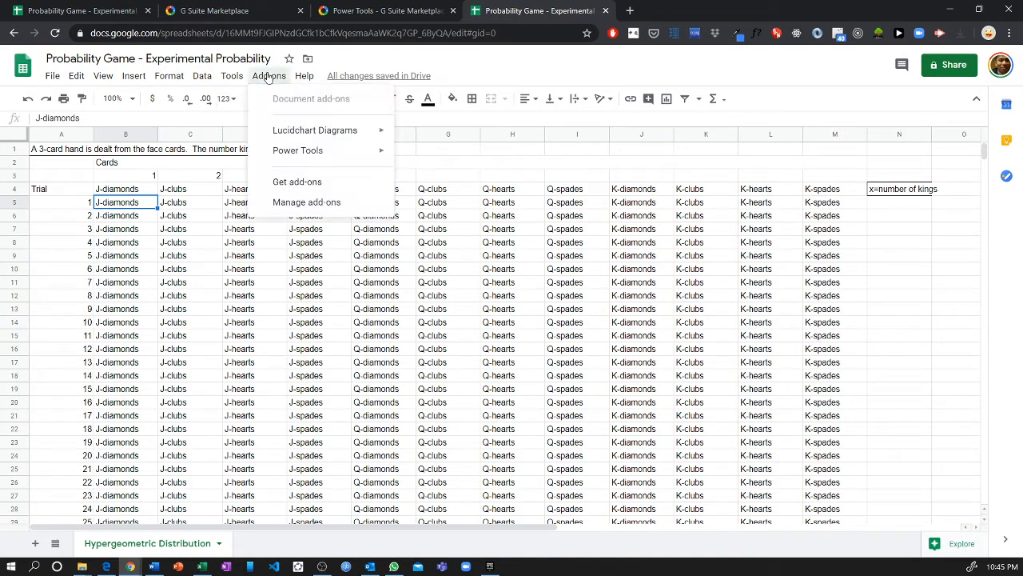
pyautogui.click(296, 183)
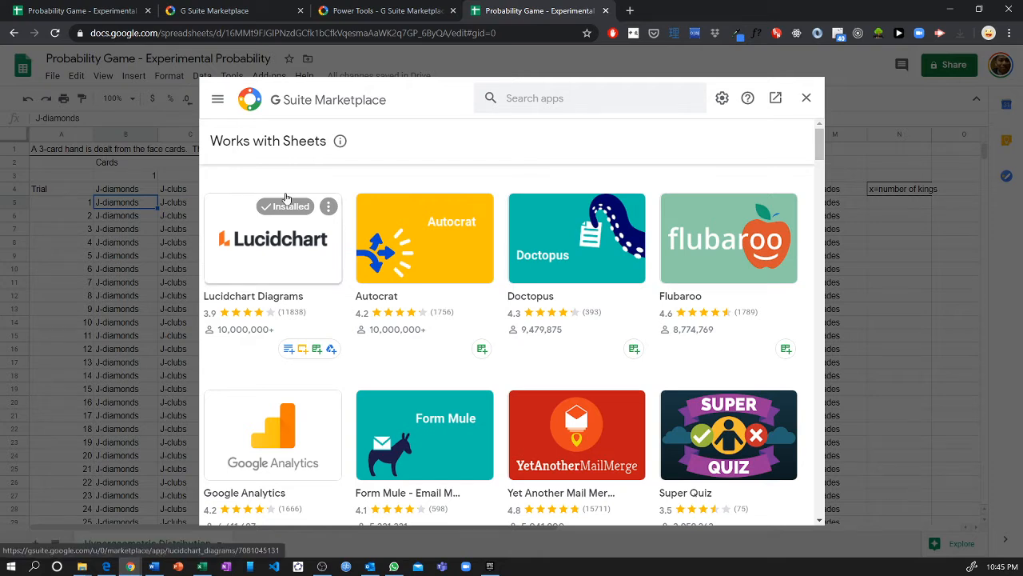
pyautogui.click(536, 102)
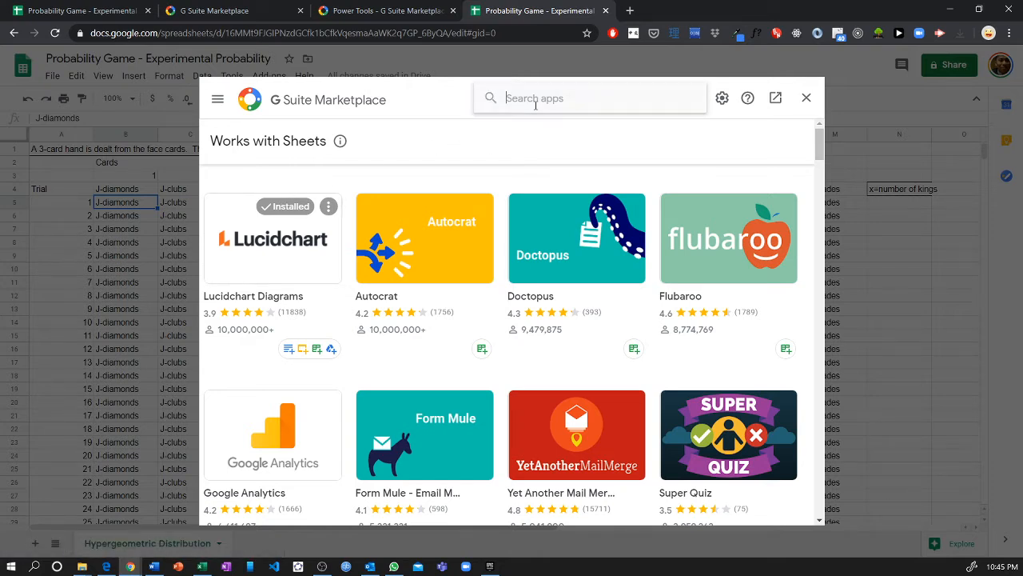
pyautogui.write('power tools')
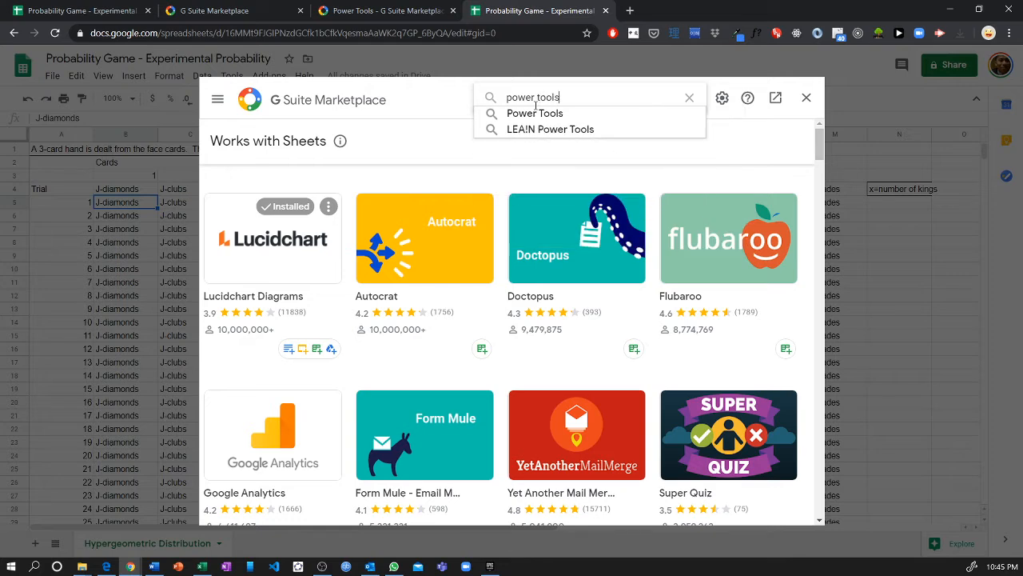
pyautogui.press('Return')
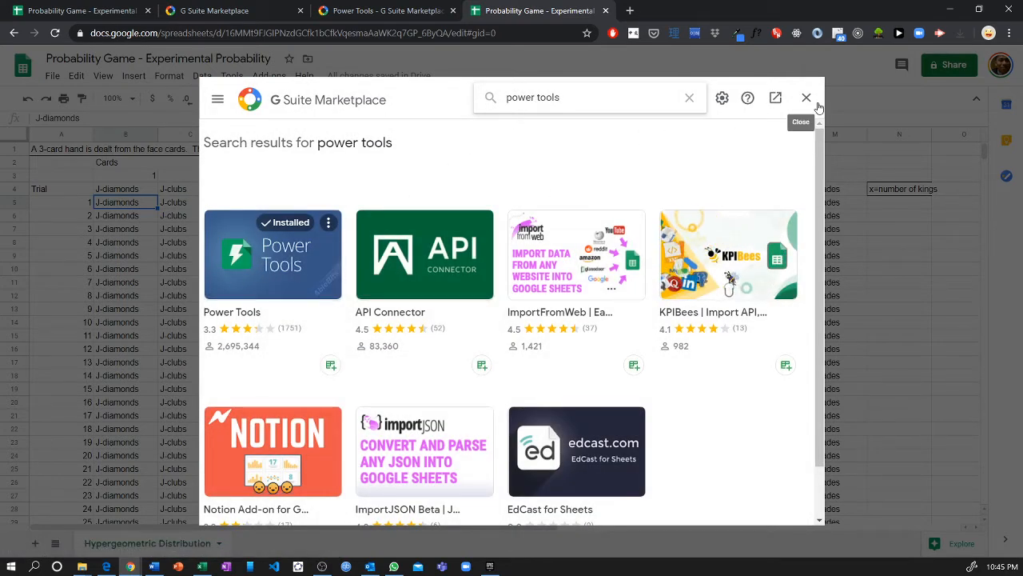
pyautogui.click(817, 102)
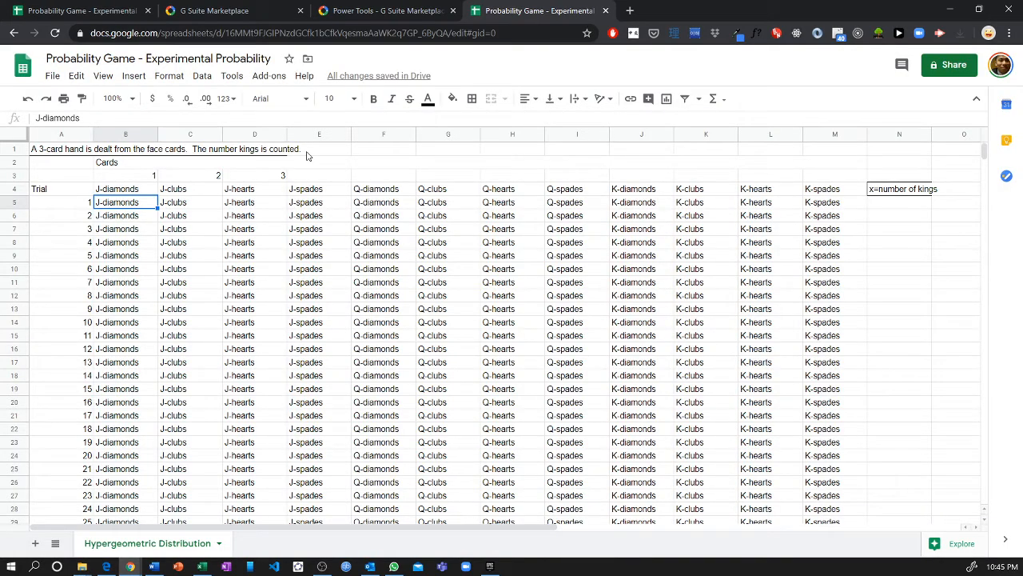
# - Select the card cells B5:M104 and start the Power Tools add-on, dismissing its subscription offer
pyautogui.moveTo(134, 210); pyautogui.dragTo(834, 483)
pyautogui.scroll(4, 700, 402)
pyautogui.scroll(10, 700, 402)
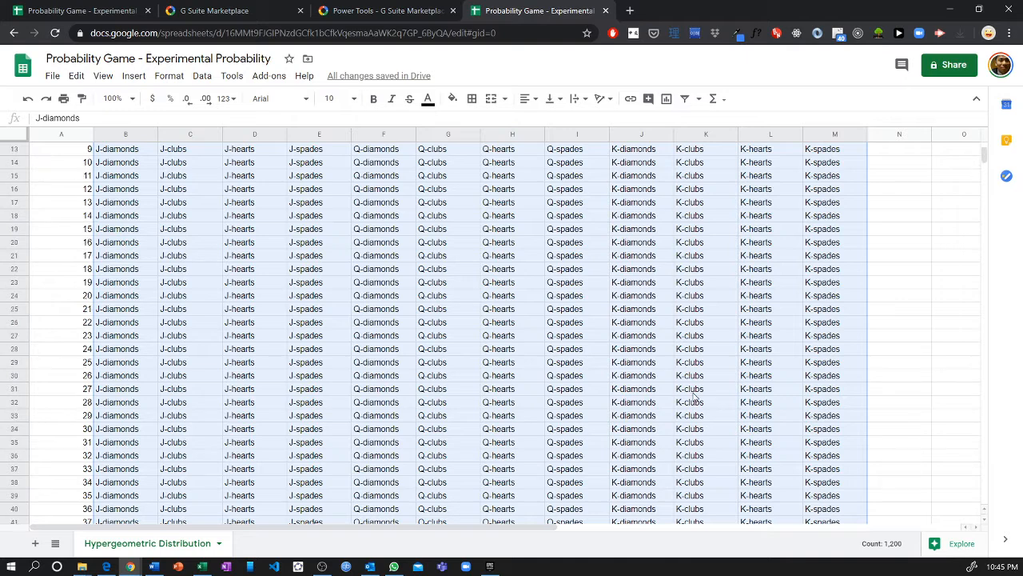
pyautogui.click(270, 78)
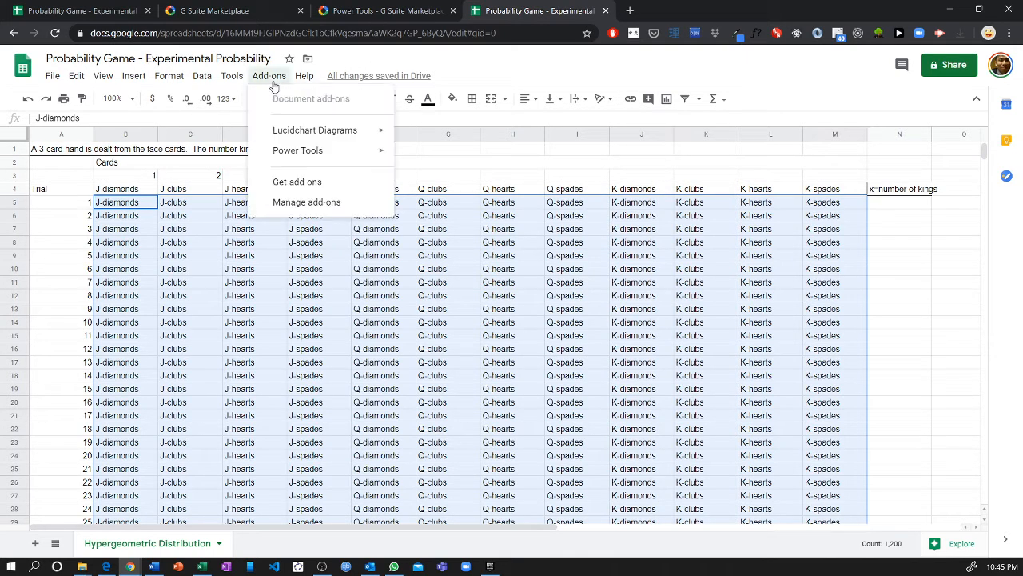
pyautogui.moveTo(303, 158)
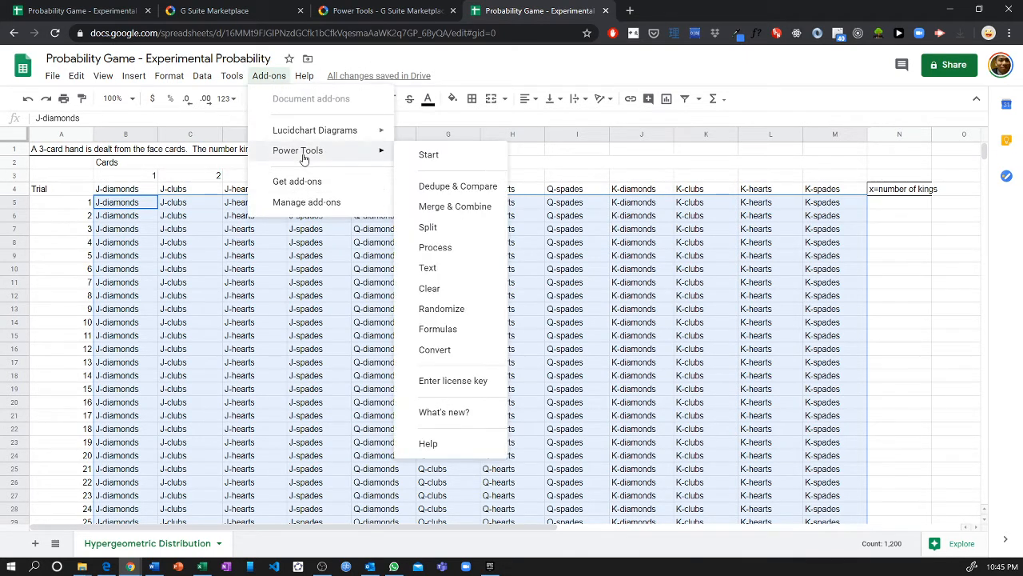
pyautogui.click(429, 154)
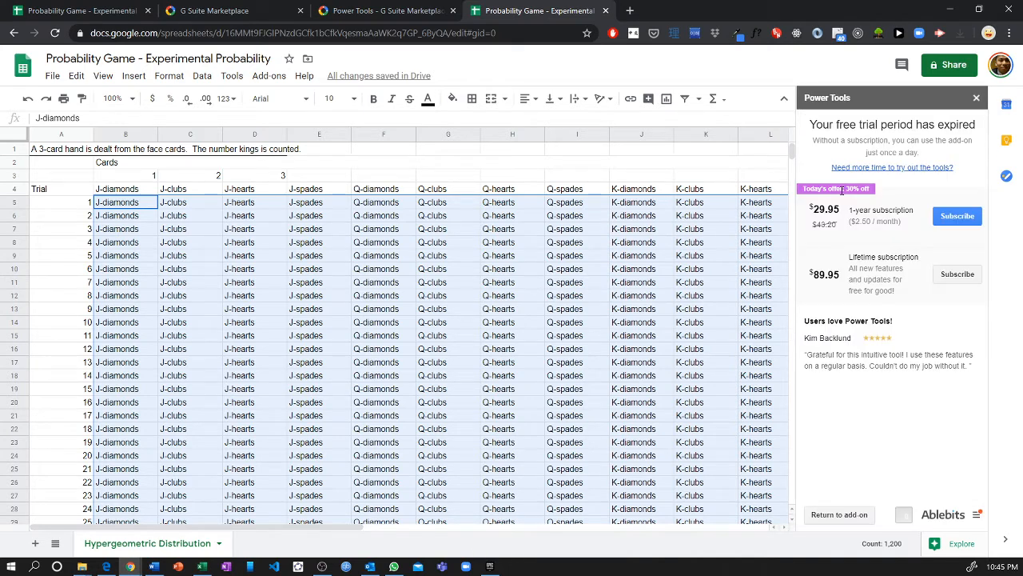
pyautogui.click(838, 515)
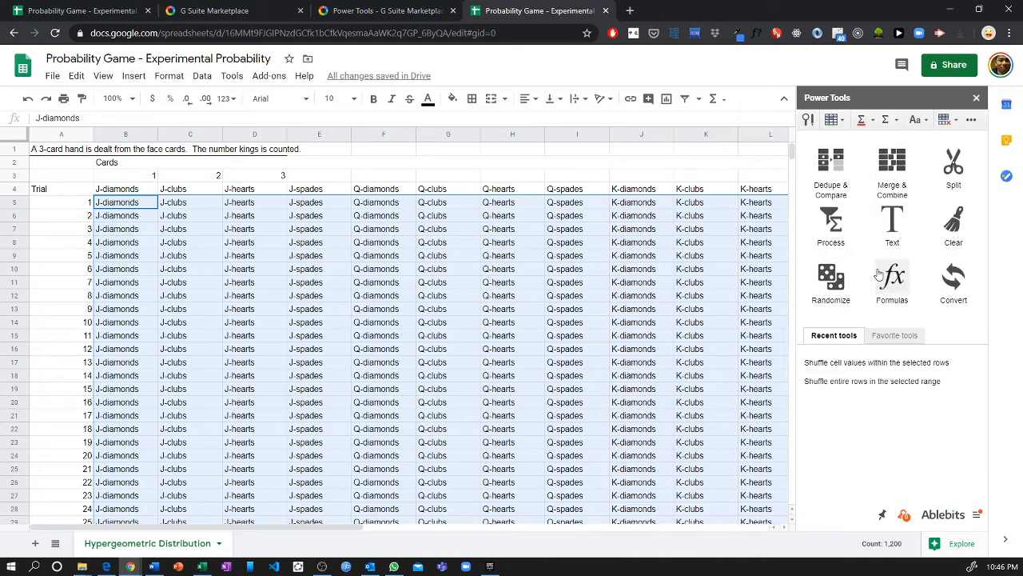
# - Shuffle the selected range with the Cells in each row option and close Power Tools
pyautogui.click(832, 279)
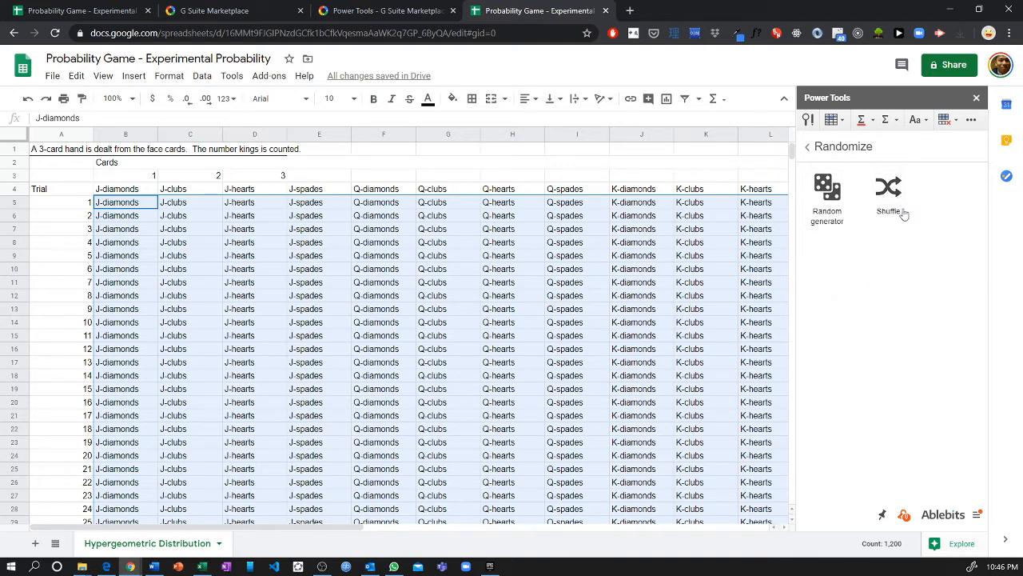
pyautogui.click(889, 188)
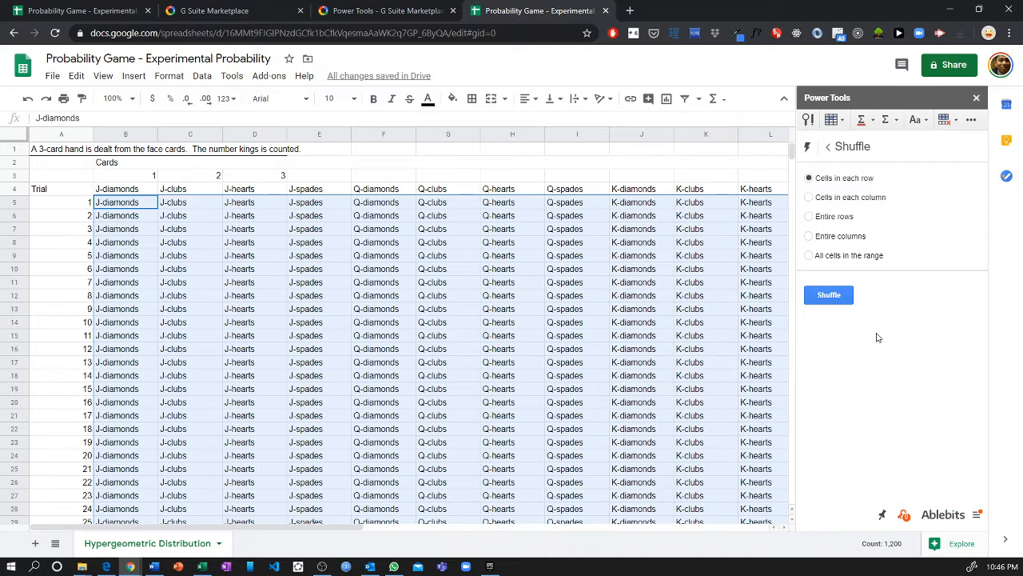
pyautogui.click(825, 297)
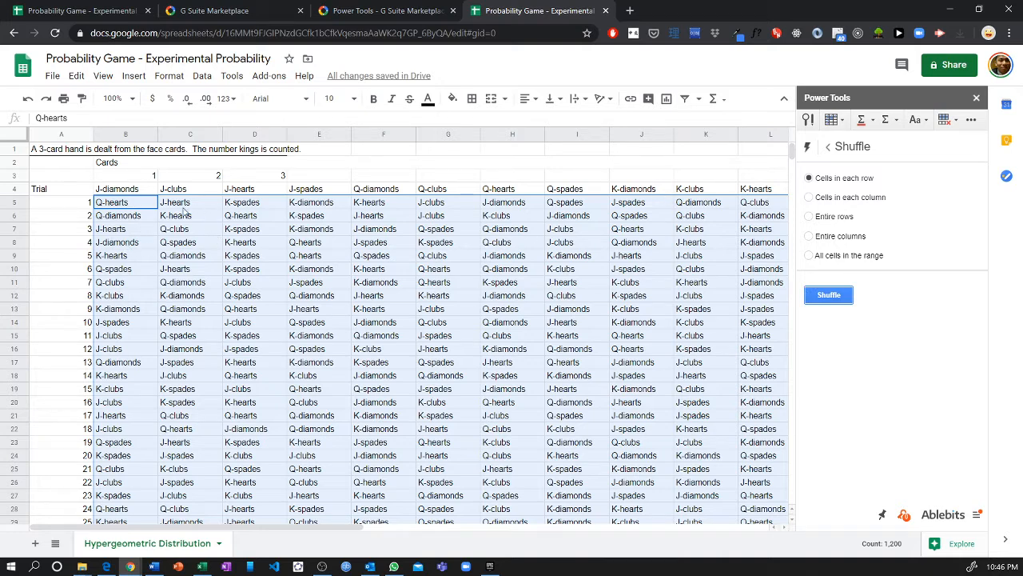
pyautogui.click(151, 207)
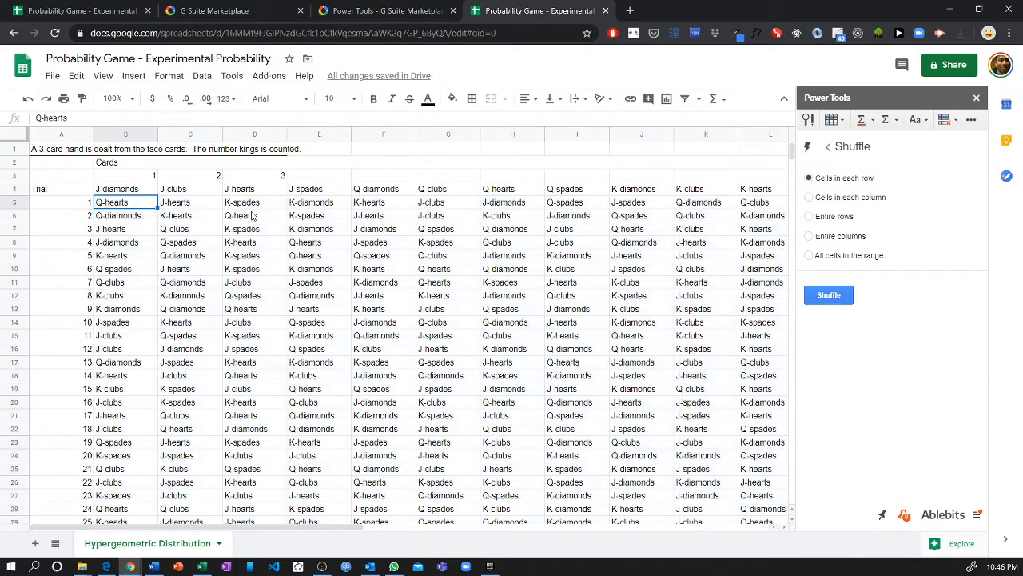
pyautogui.click(977, 100)
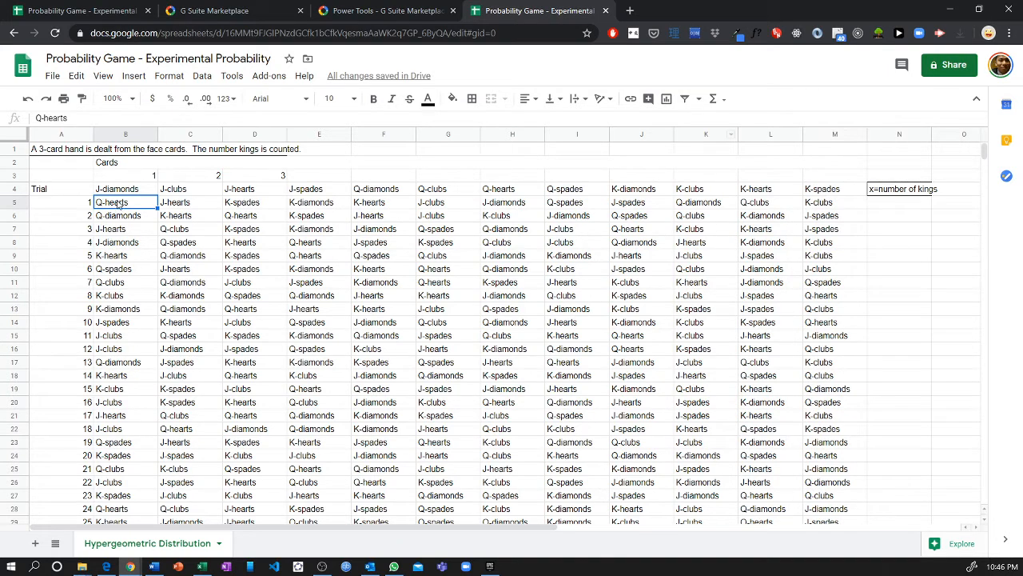
# - Examine the three-card hands of trials 1 and 2 in B5:D5 and B6:D6
pyautogui.moveTo(119, 204); pyautogui.dragTo(244, 206)
pyautogui.moveTo(112, 216); pyautogui.dragTo(258, 224)
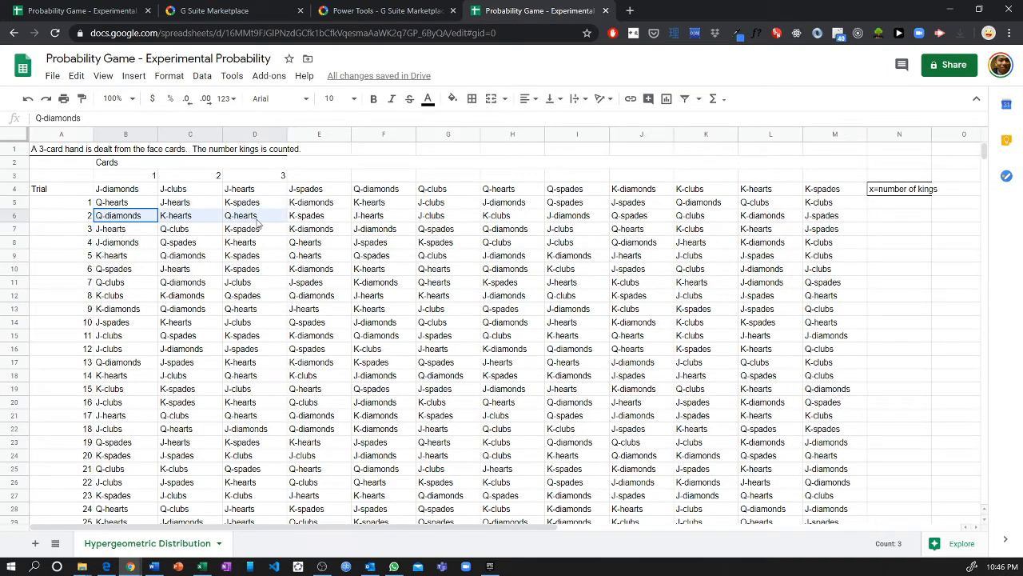
# - Examine the three-card hand of trial 3 in B7:D7 and the number-of-kings column N
pyautogui.moveTo(118, 232); pyautogui.dragTo(252, 233)
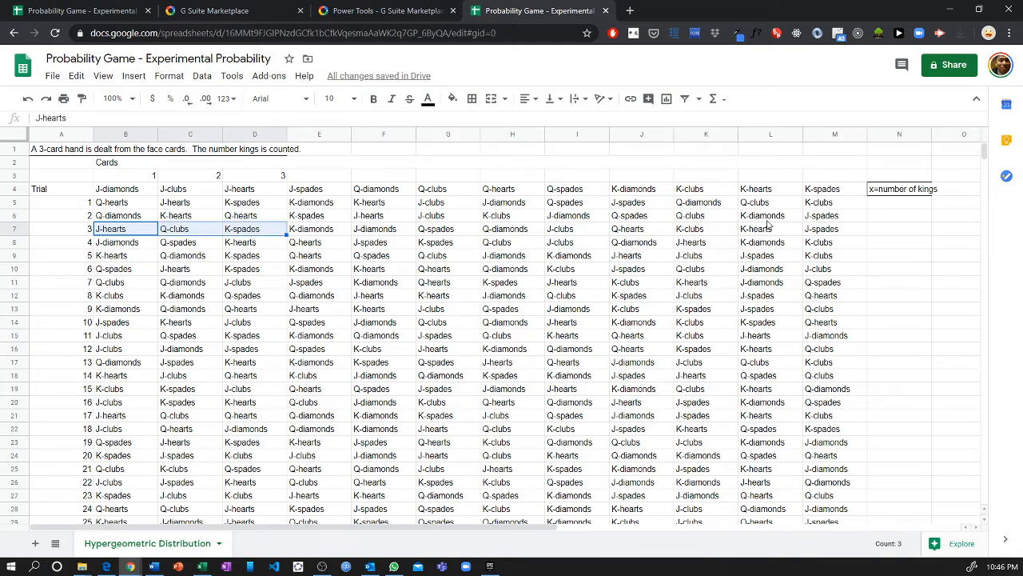
pyautogui.click(901, 136)
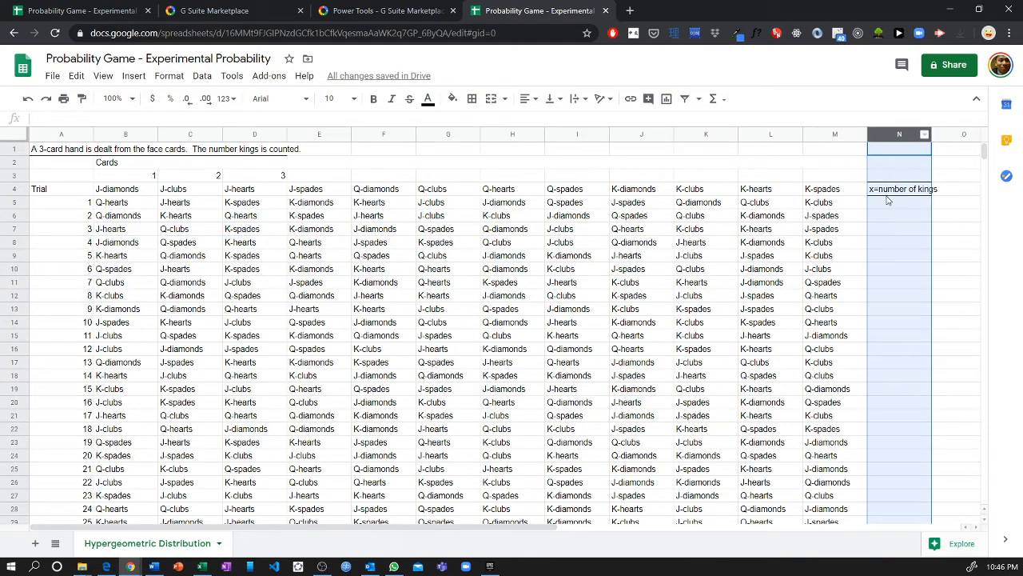
# - Begin a COUNTIF formula in N5 with the trial 1 hand B5:D5 as its range, and open a quoted text criterion
pyautogui.click(889, 204)
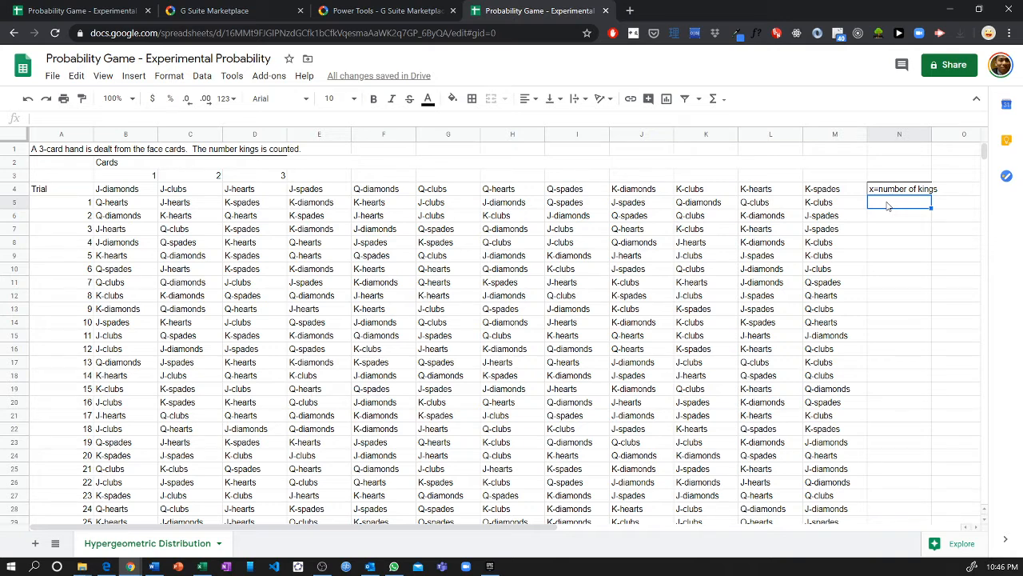
pyautogui.write('=countif')
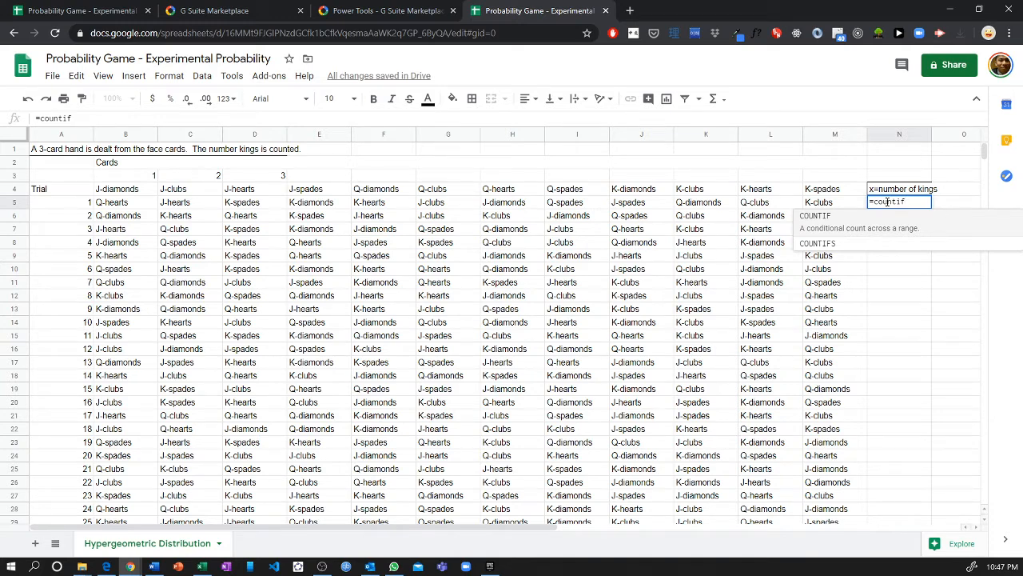
pyautogui.press('BackSpace')
pyautogui.press('BackSpace')
pyautogui.press('BackSpace')
pyautogui.press('BackSpace')
pyautogui.press('BackSpace')
pyautogui.press('BackSpace')
pyautogui.press('BackSpace')
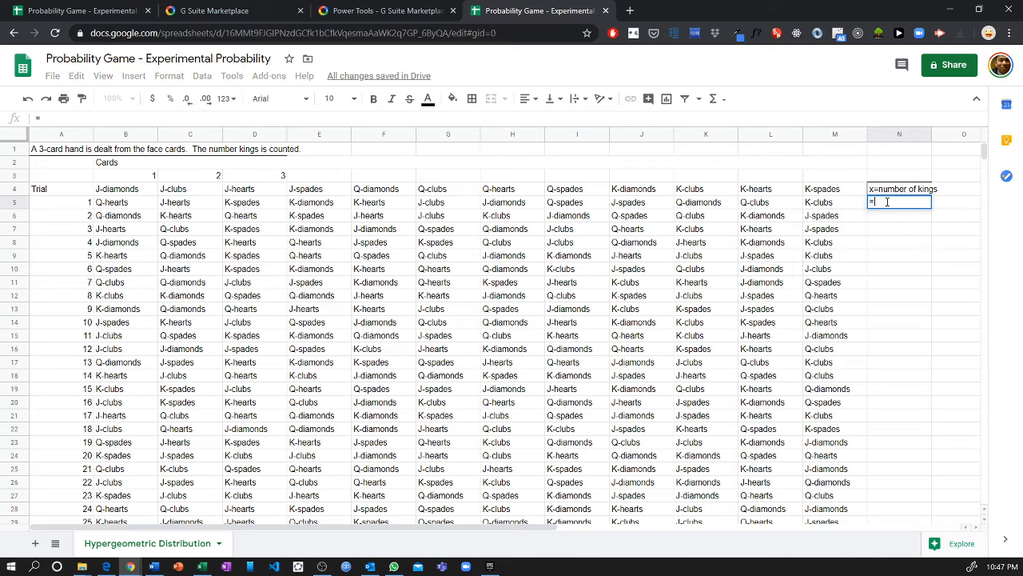
pyautogui.write('countif')
pyautogui.write('(')
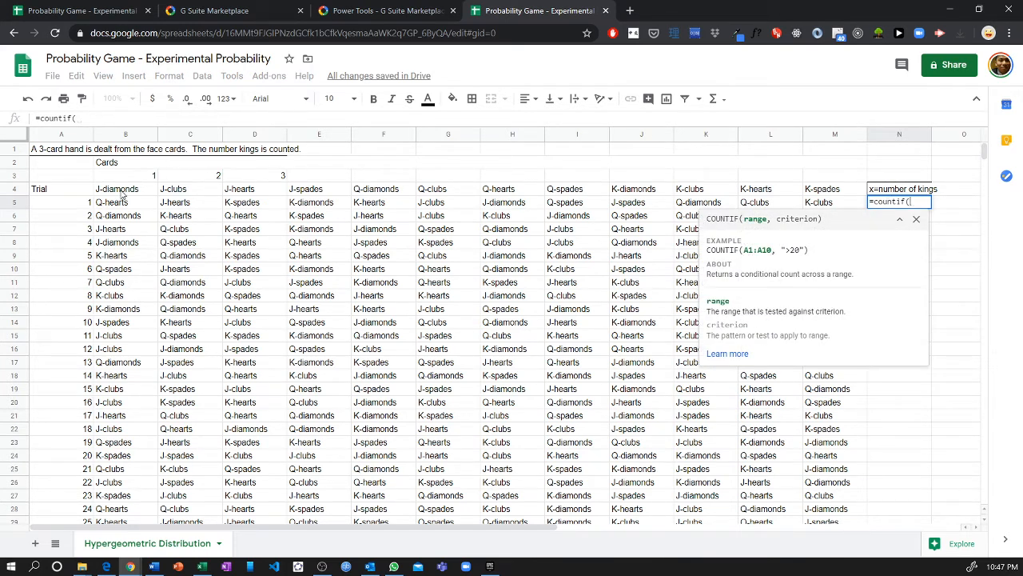
pyautogui.moveTo(119, 202); pyautogui.dragTo(443, 202)
pyautogui.moveTo(657, 212); pyautogui.dragTo(250, 205)
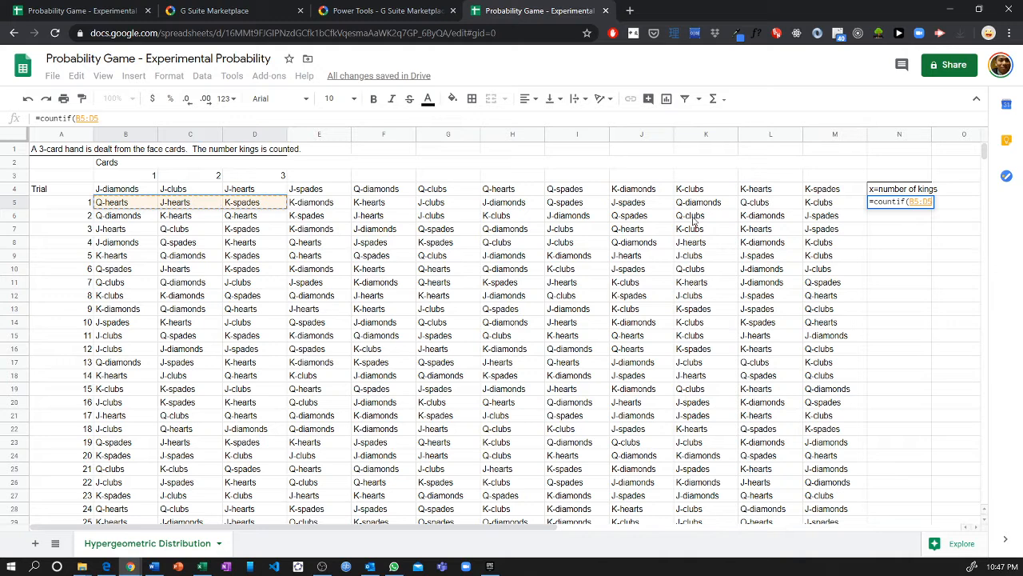
pyautogui.write(', ')
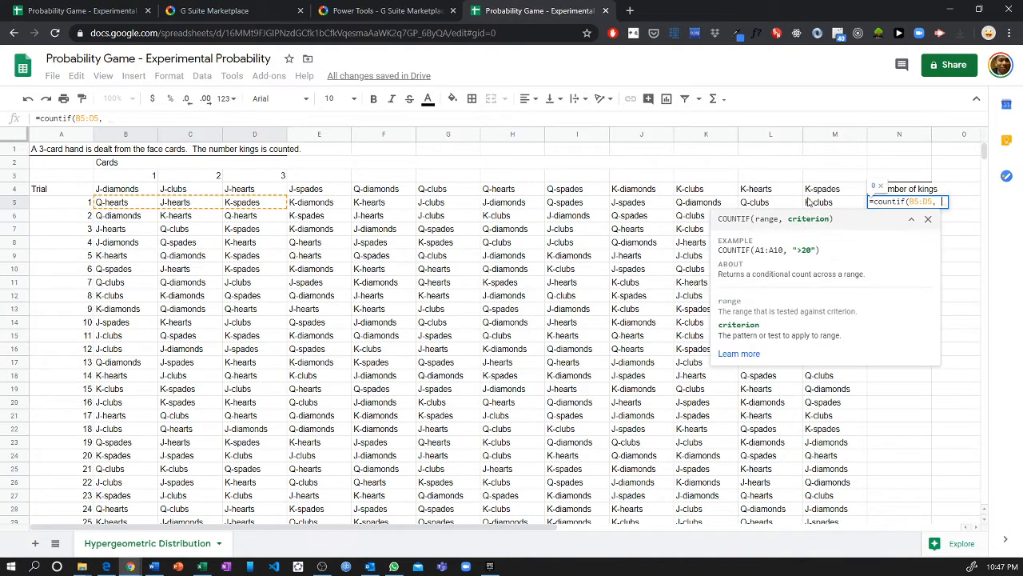
pyautogui.write('"')
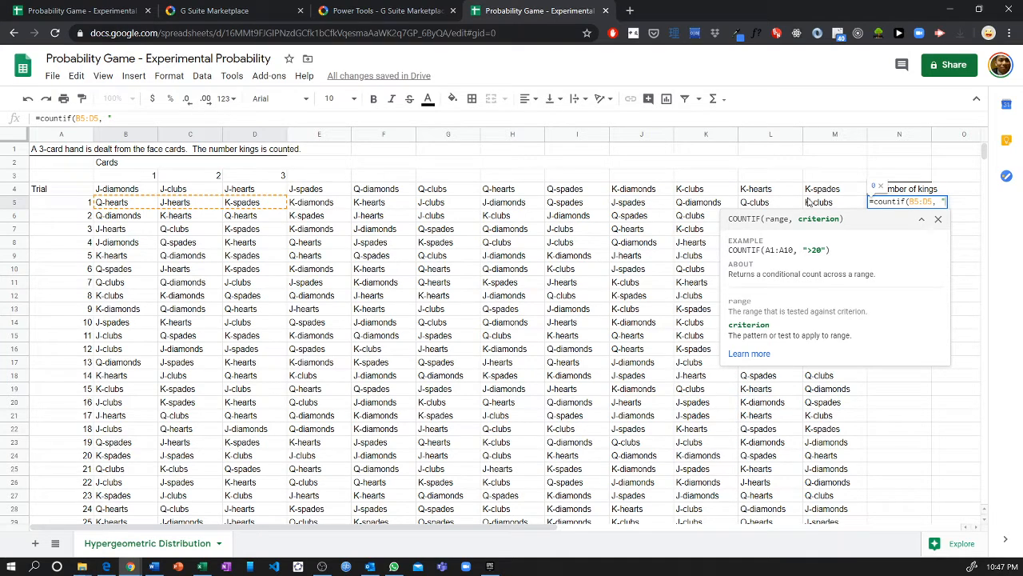
pyautogui.write('*kings')
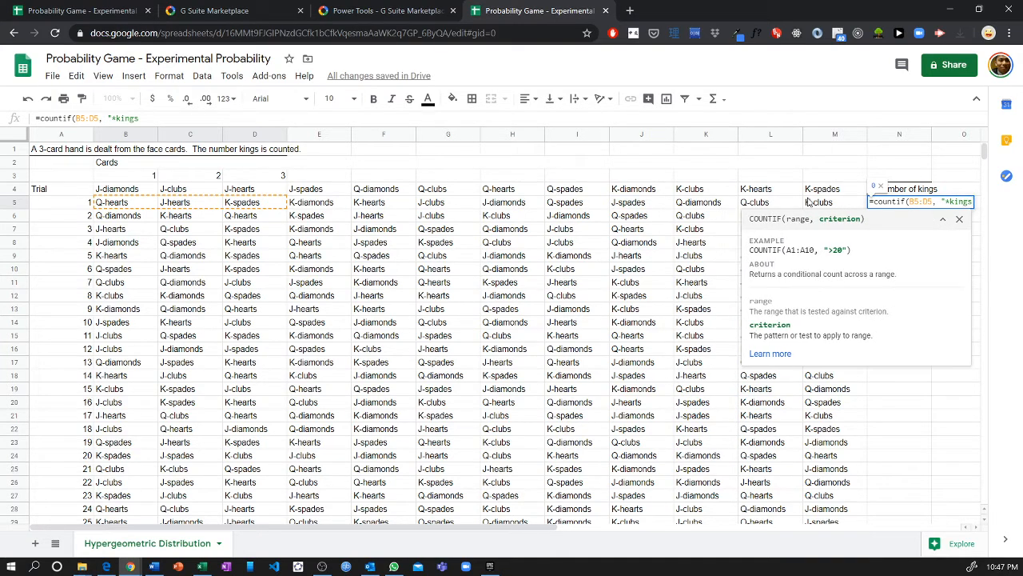
pyautogui.press('BackSpace')
pyautogui.press('BackSpace')
pyautogui.press('BackSpace')
pyautogui.press('BackSpace')
pyautogui.press('BackSpace')
pyautogui.press('BackSpace')
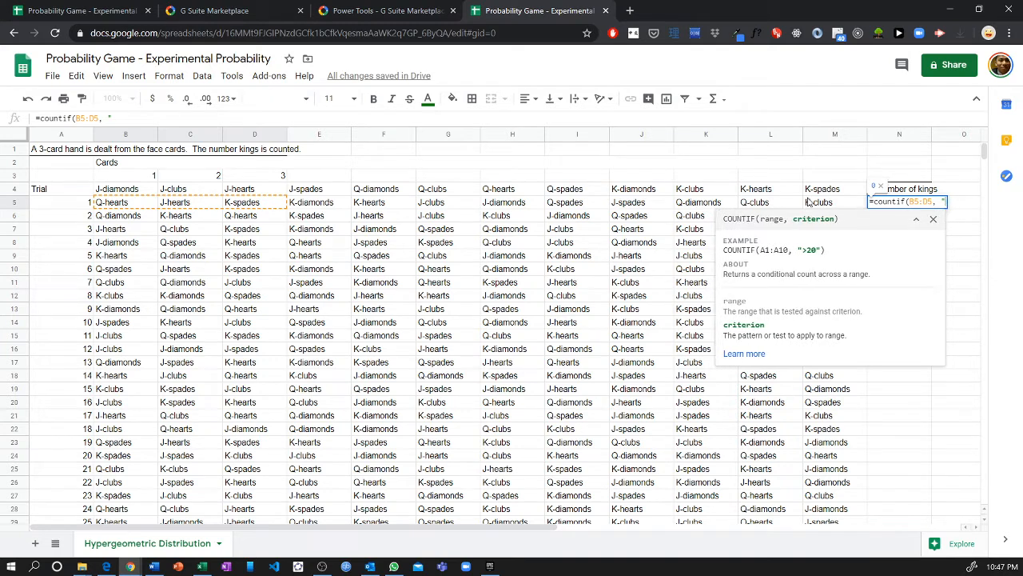
# - Complete the N5 formula as =countif(B5:D5, "K*") to count the kings in the trial 1 hand
pyautogui.write('*K*')
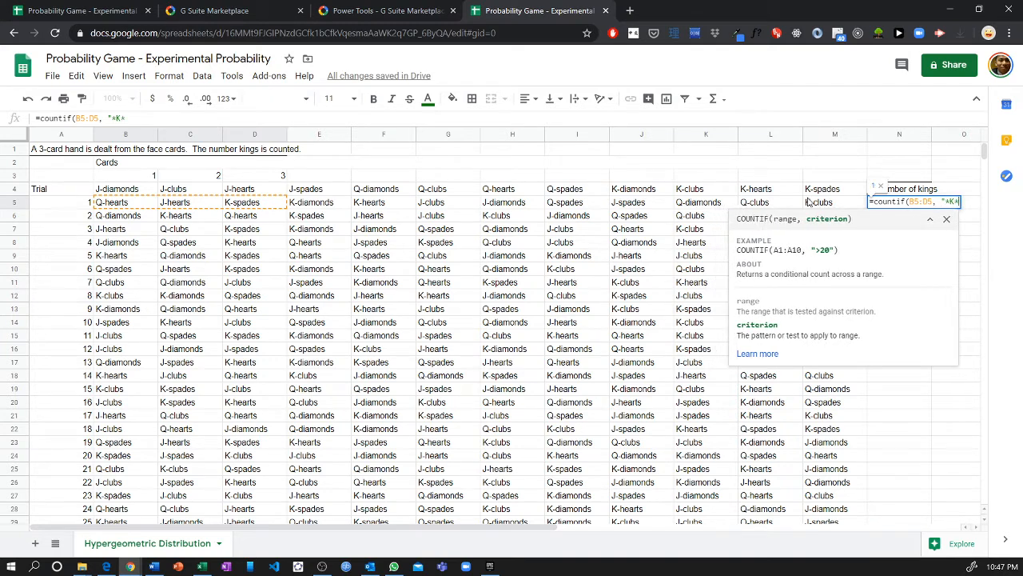
pyautogui.write('"')
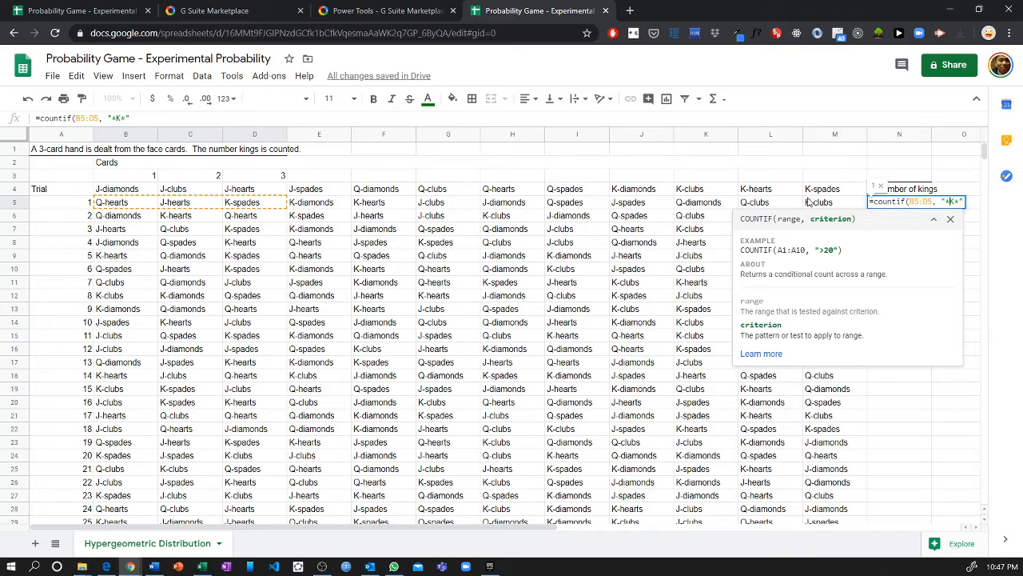
pyautogui.press('BackSpace')
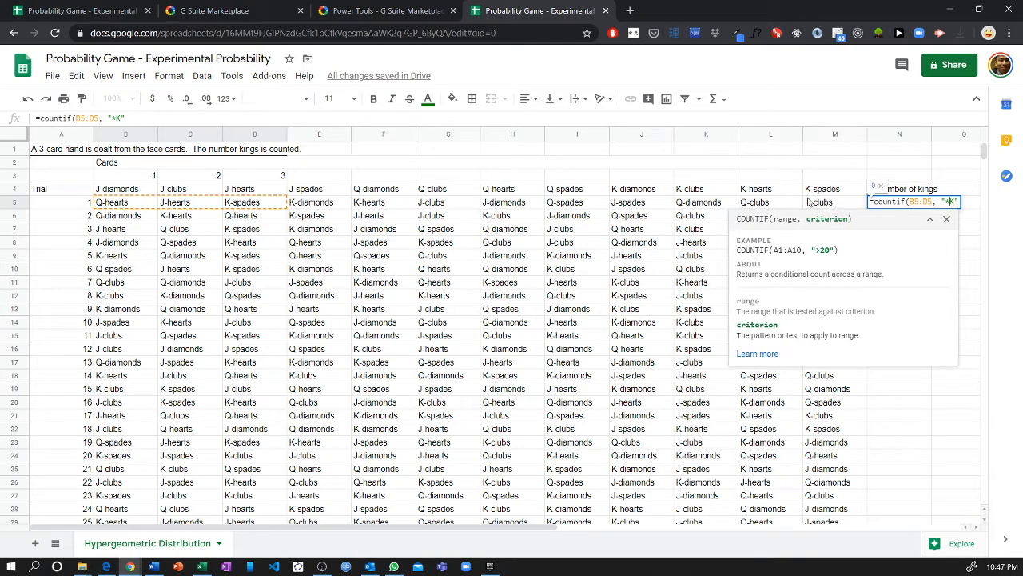
pyautogui.press('BackSpace')
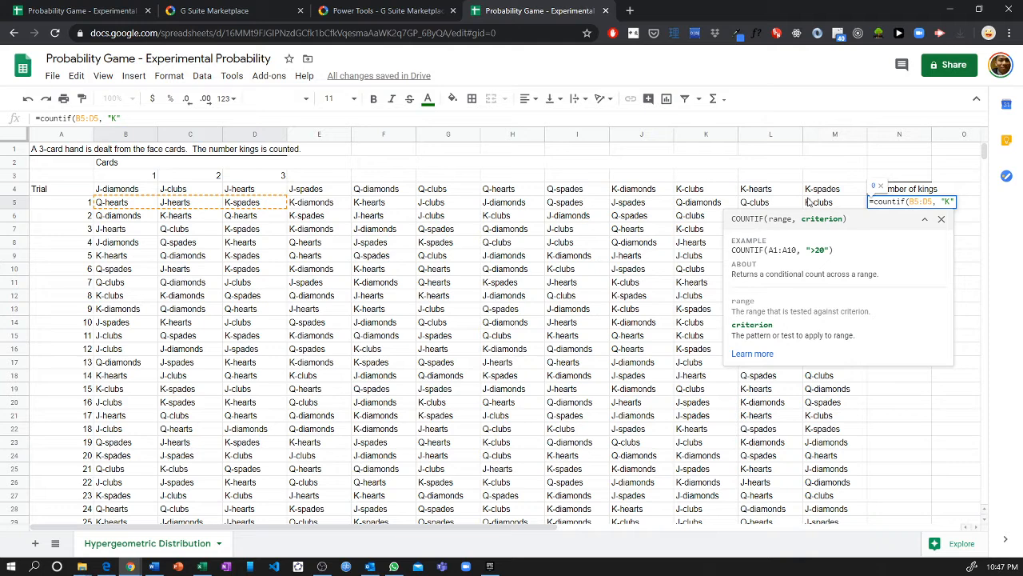
pyautogui.write('*K')
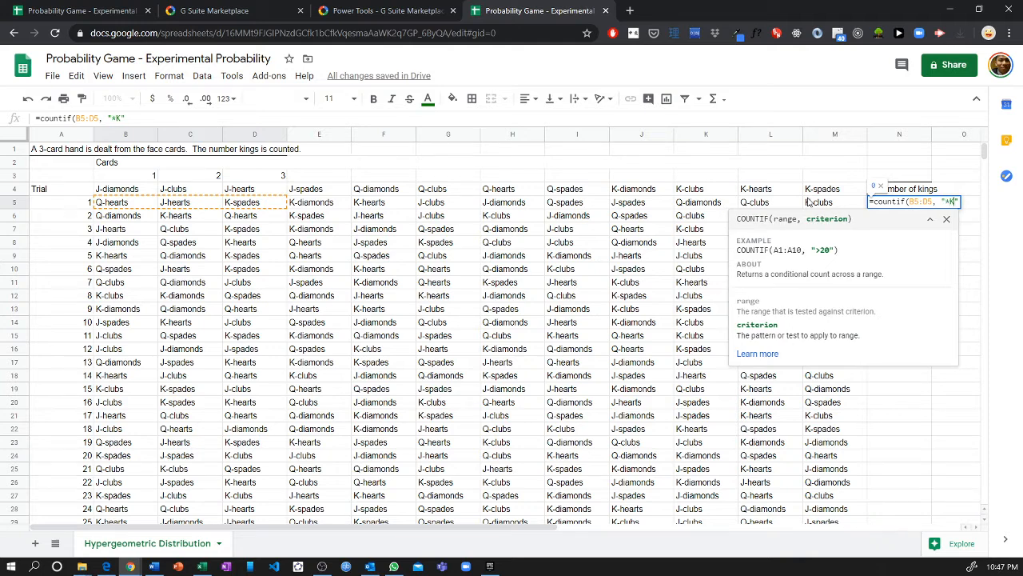
pyautogui.write('*')
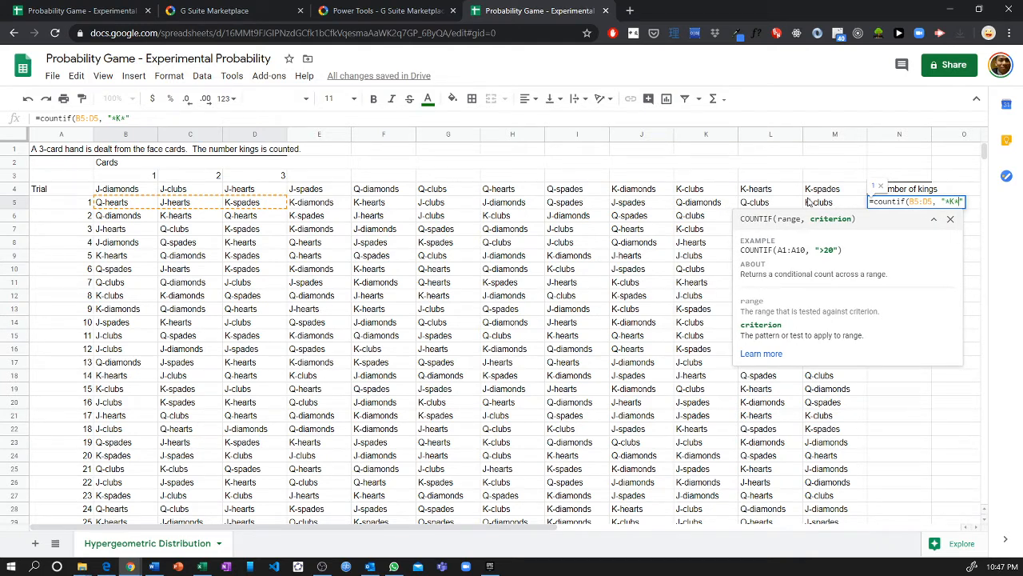
pyautogui.write('"')
pyautogui.press('BackSpace')
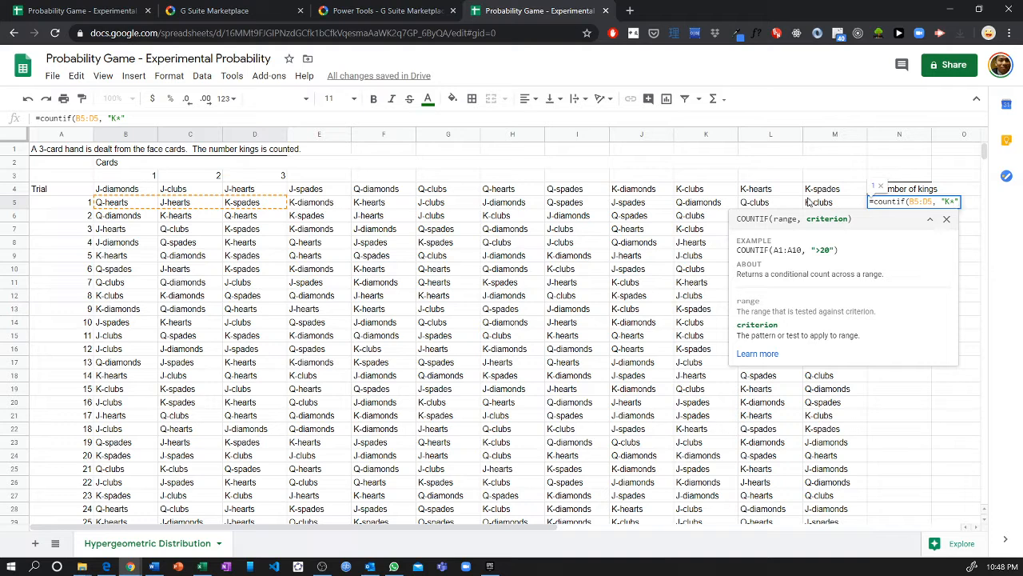
pyautogui.write(')')
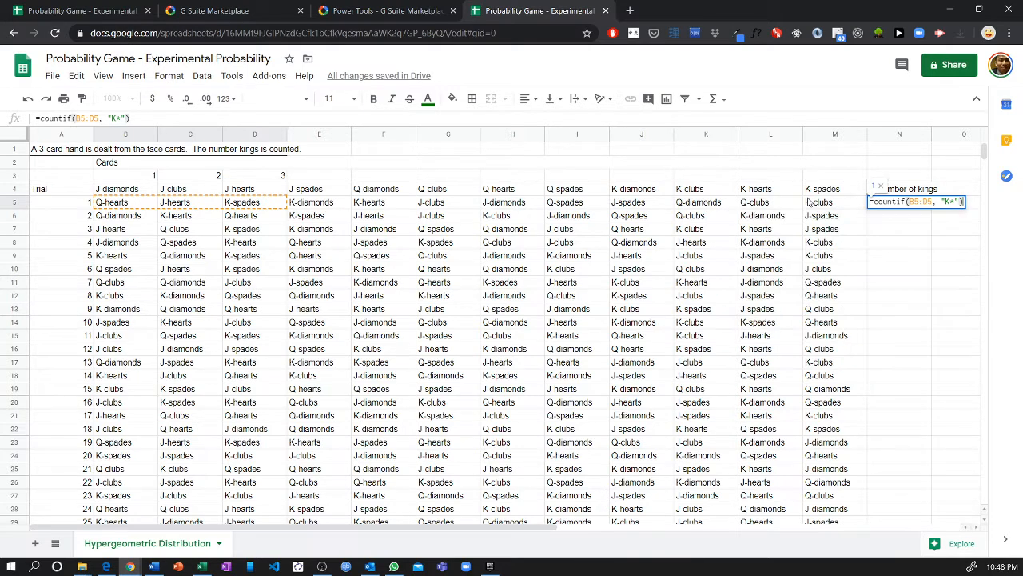
pyautogui.press('Return')
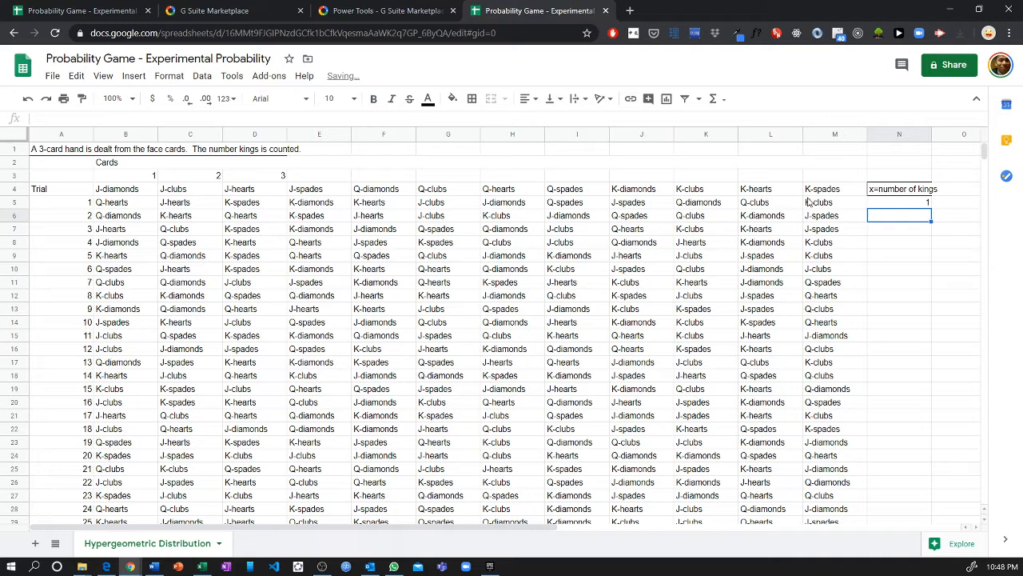
# - Check the N5 formula against the trial 1 hand and fill it down through N104 for all 100 trials
pyautogui.click(884, 203)
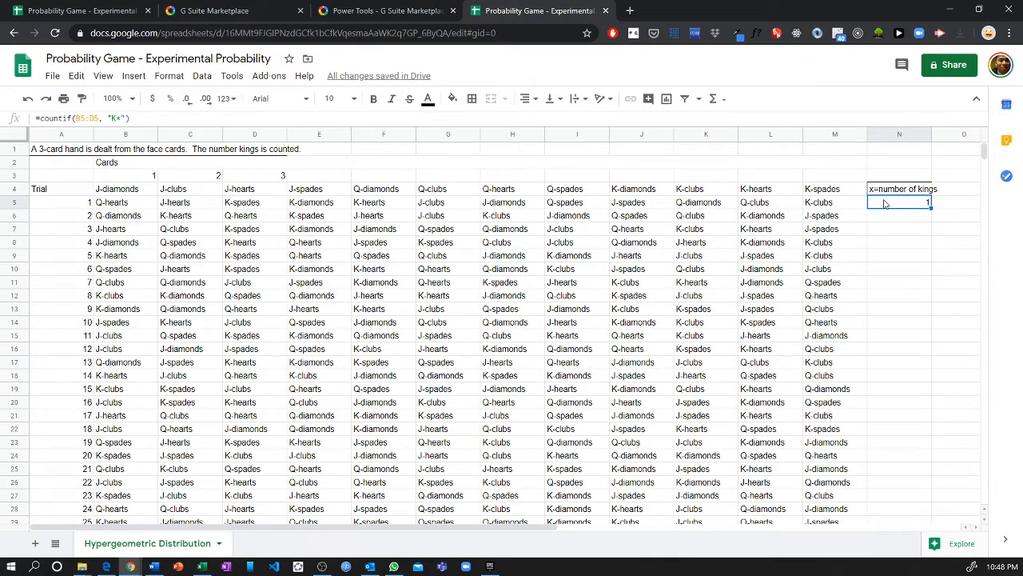
pyautogui.moveTo(130, 206); pyautogui.dragTo(256, 205)
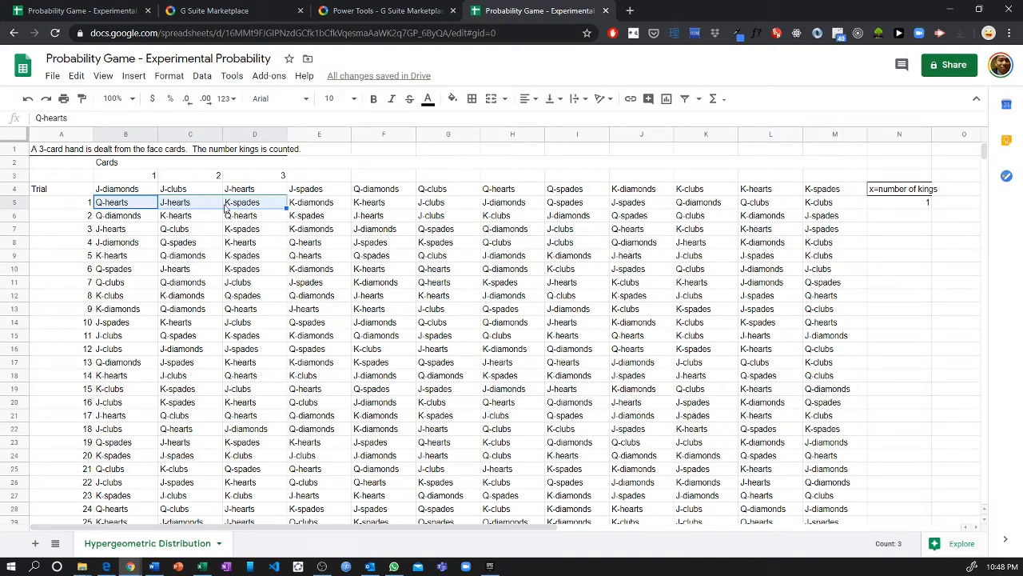
pyautogui.click(897, 206)
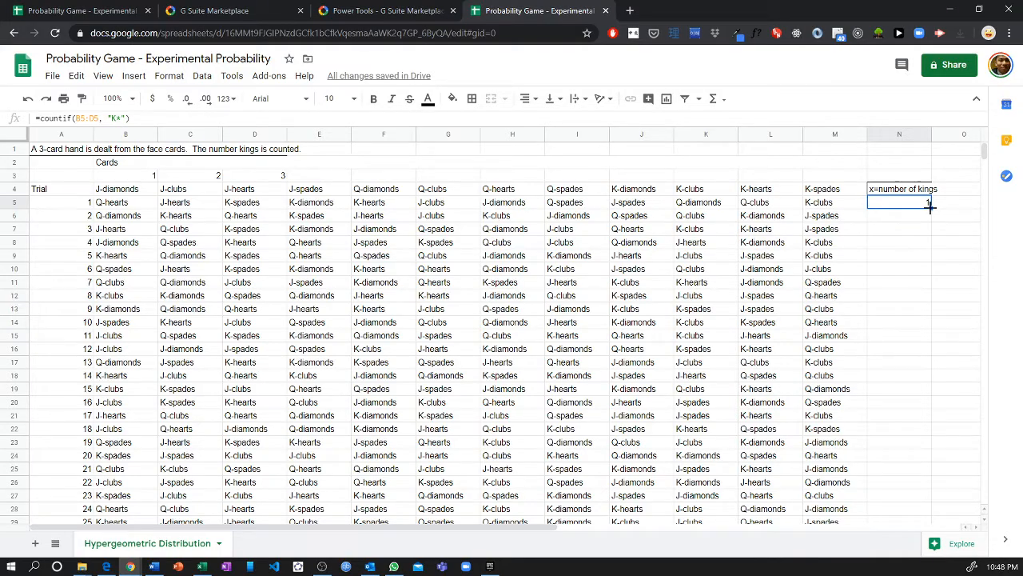
pyautogui.moveTo(930, 207); pyautogui.dragTo(899, 157)
pyautogui.scroll(10, 871, 240)
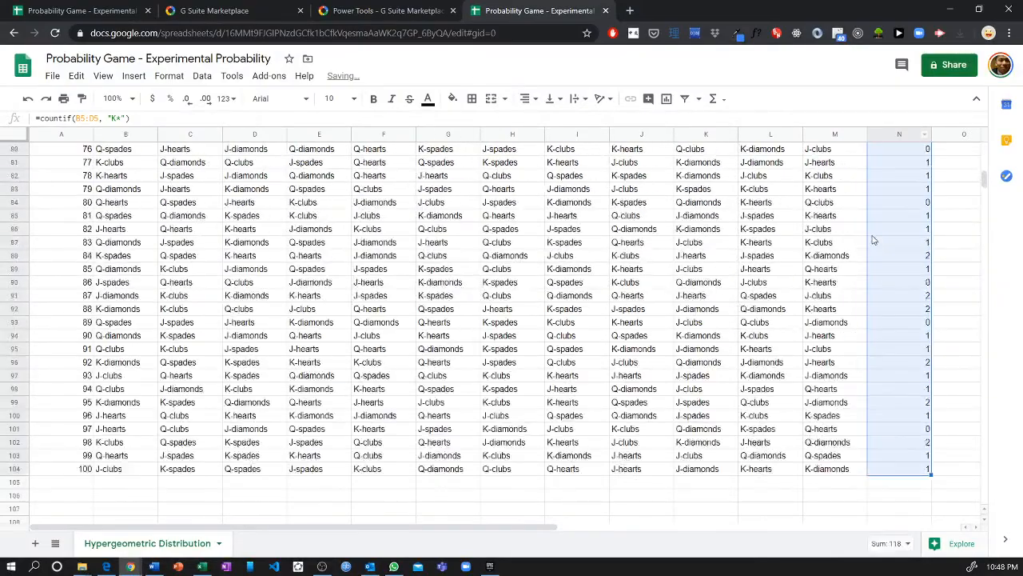
# - Enter =countif(N:N, 0) in Q6 of the Probability Distribution table to count the trials with 0 kings
pyautogui.scroll(8, 873, 234)
pyautogui.hscroll(5, 856, 232)
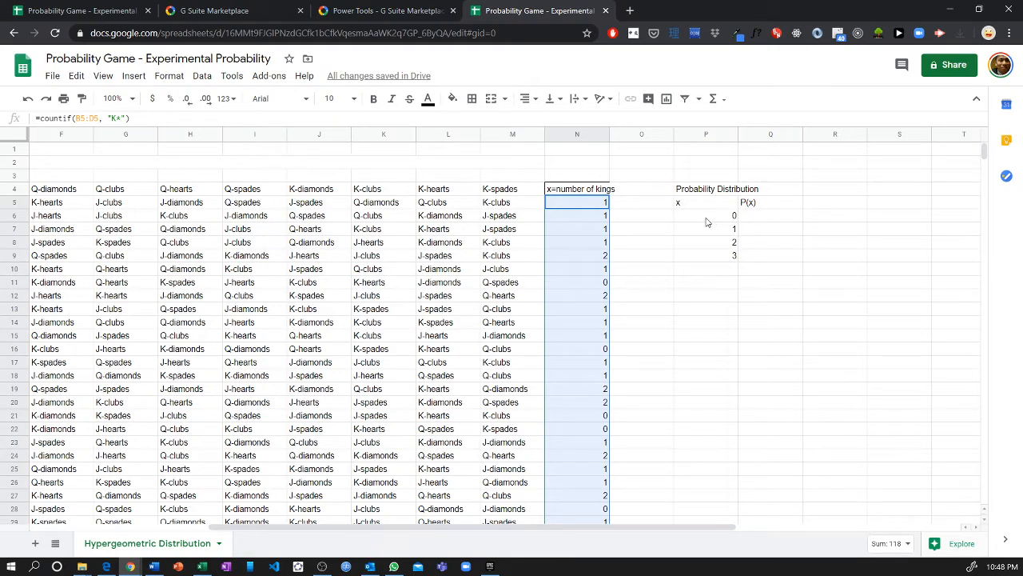
pyautogui.click(708, 215)
pyautogui.click(700, 204)
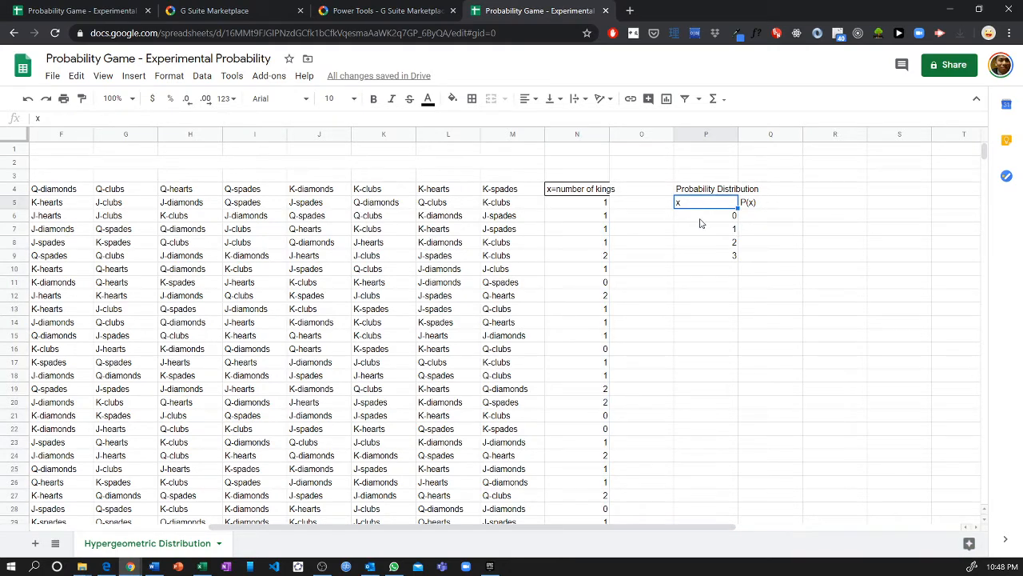
pyautogui.click(702, 220)
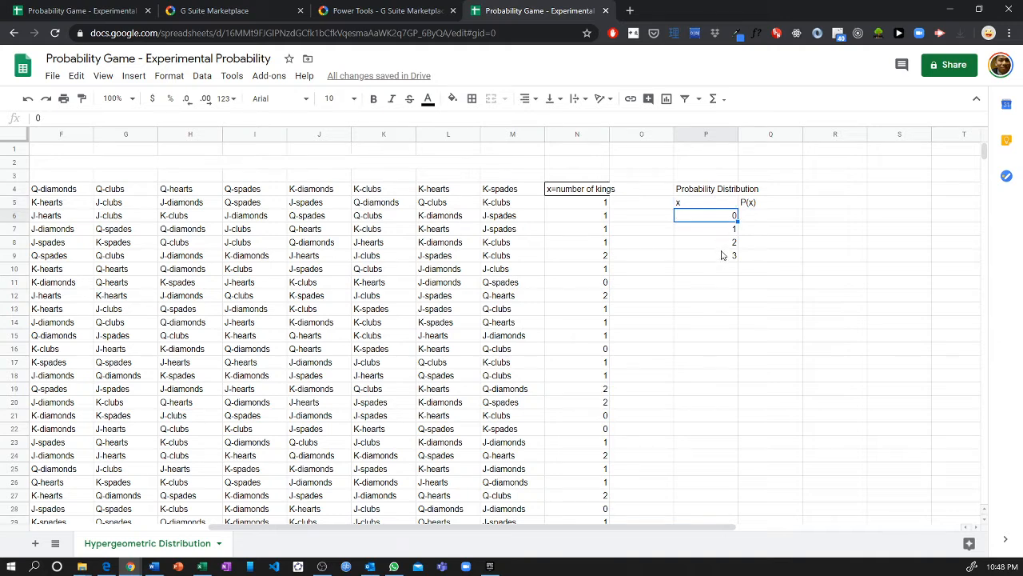
pyautogui.click(767, 217)
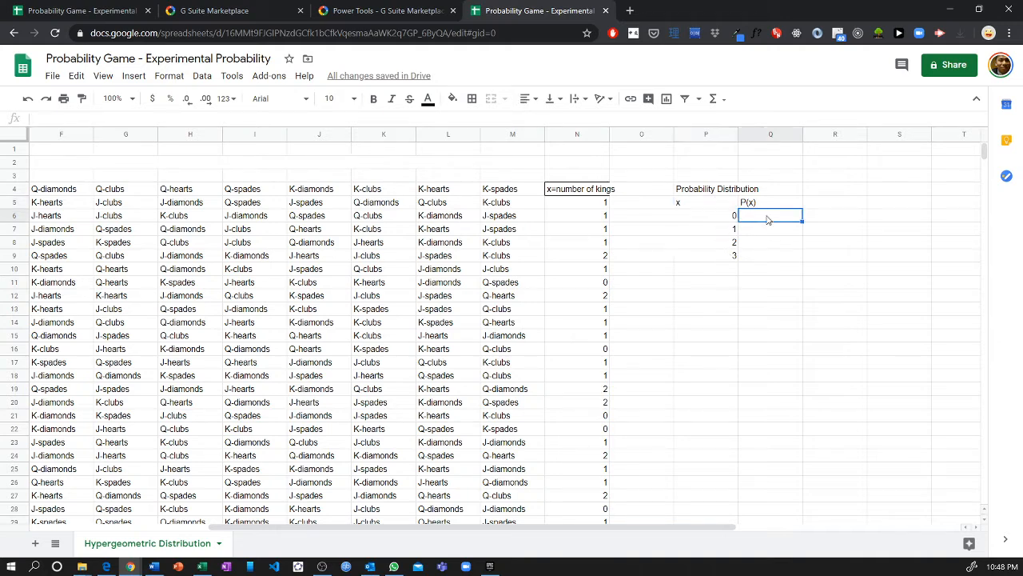
pyautogui.write('=c')
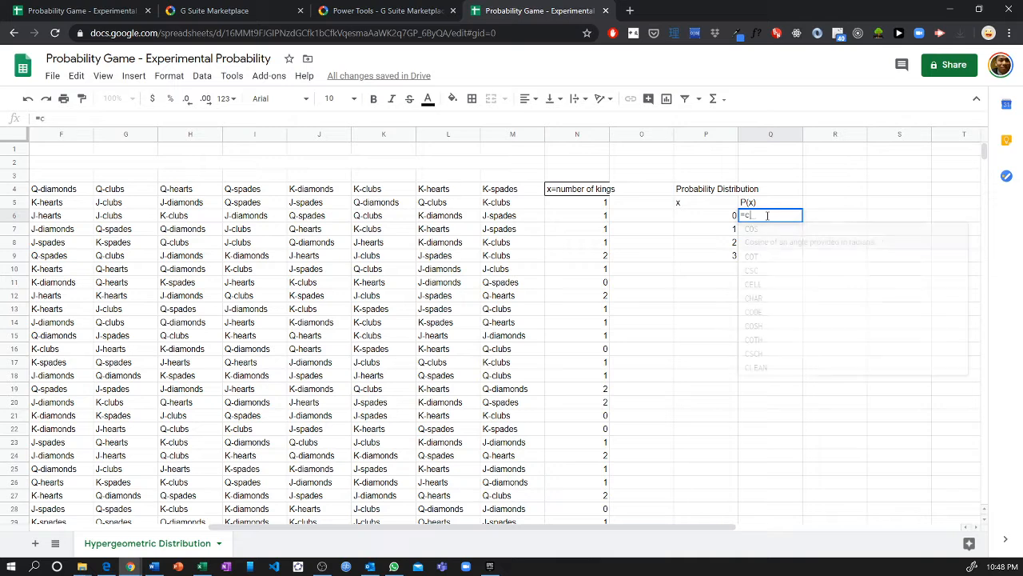
pyautogui.write('ountif(')
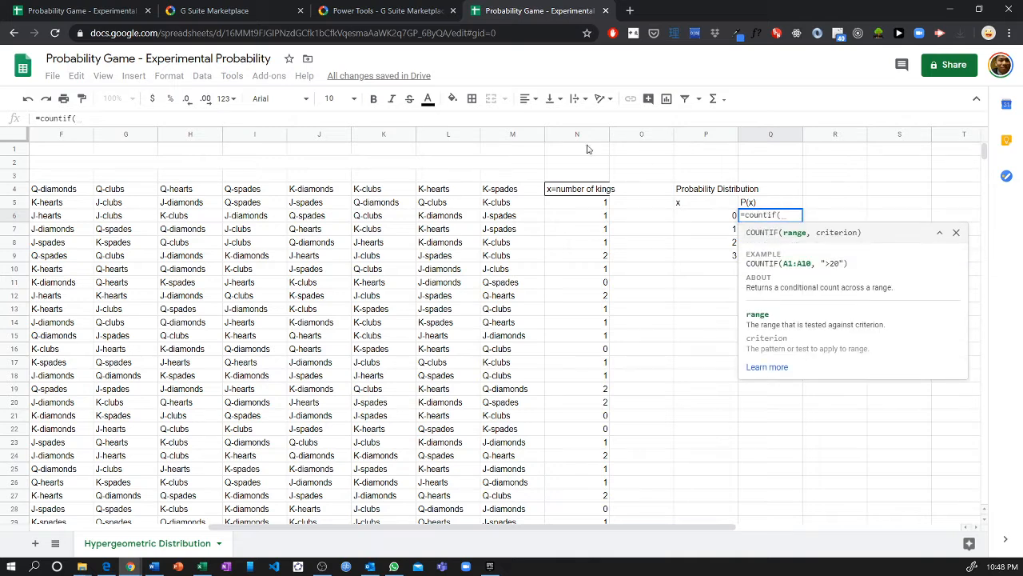
pyautogui.click(576, 133)
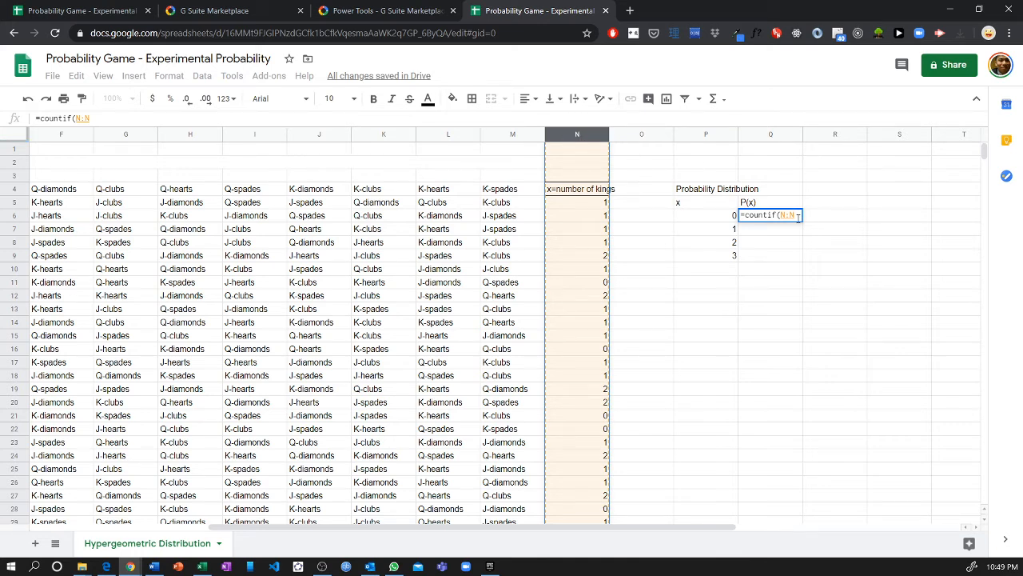
pyautogui.write(',')
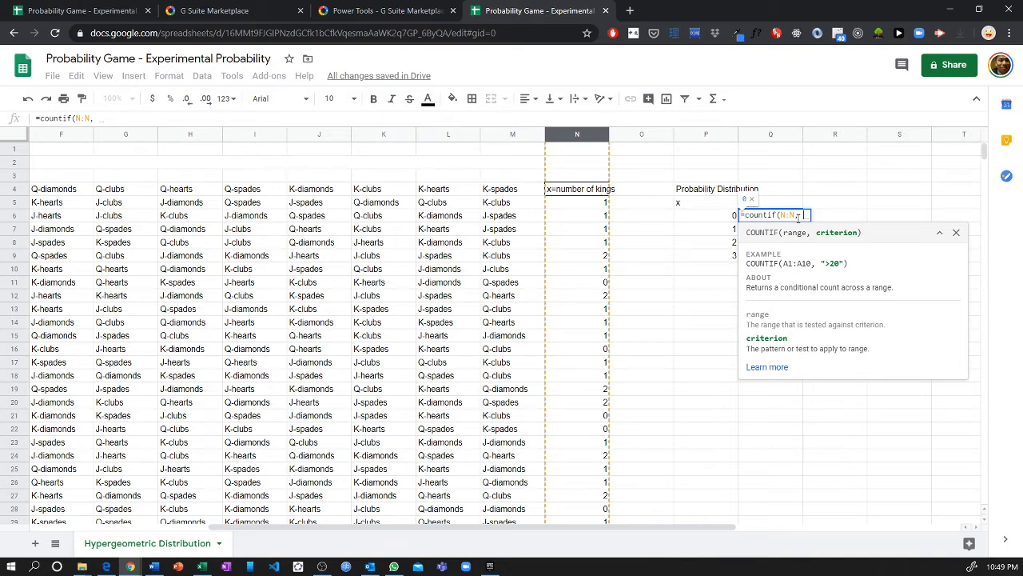
pyautogui.write(' 0')
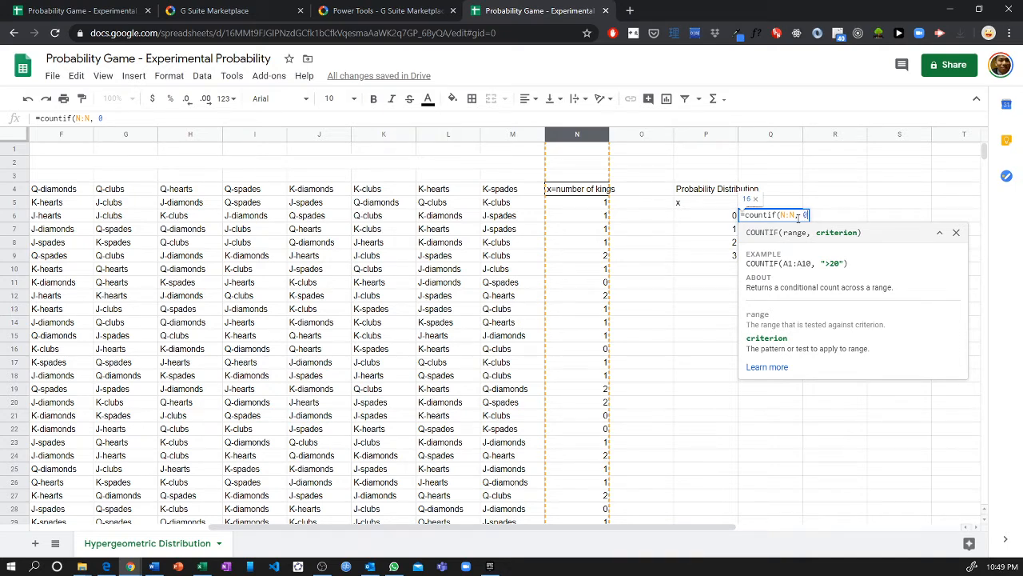
pyautogui.press('Return')
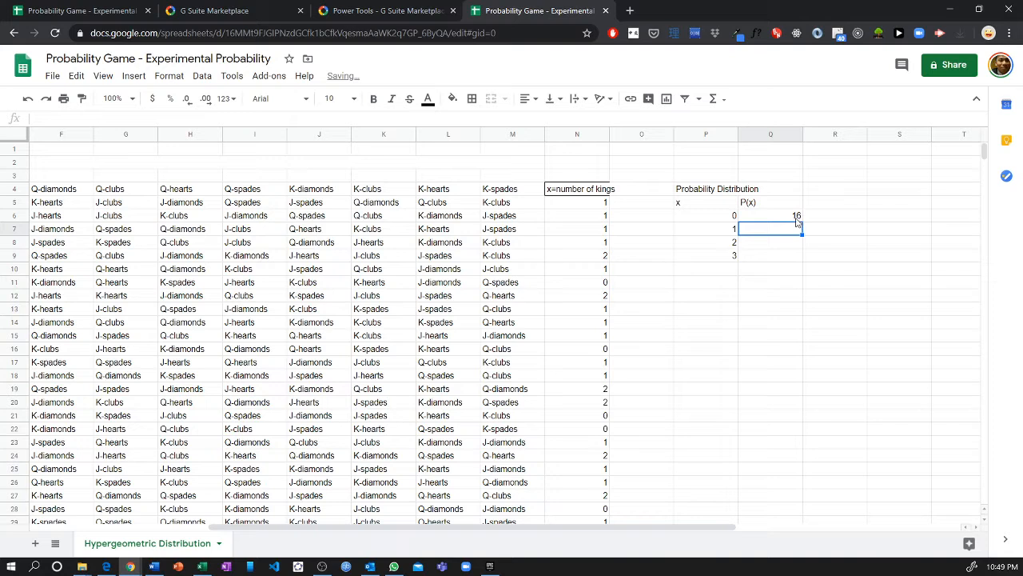
pyautogui.click(796, 218)
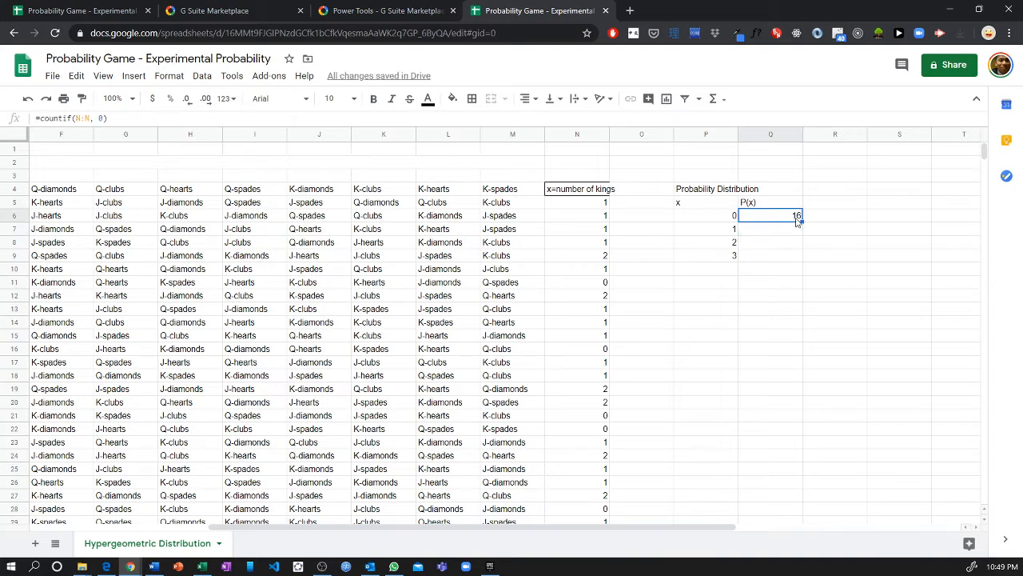
# - Replace the fixed 0 criterion in the Q6 formula with the x-value cell, making it =countif(N:N, P6)
pyautogui.doubleClick(797, 220)
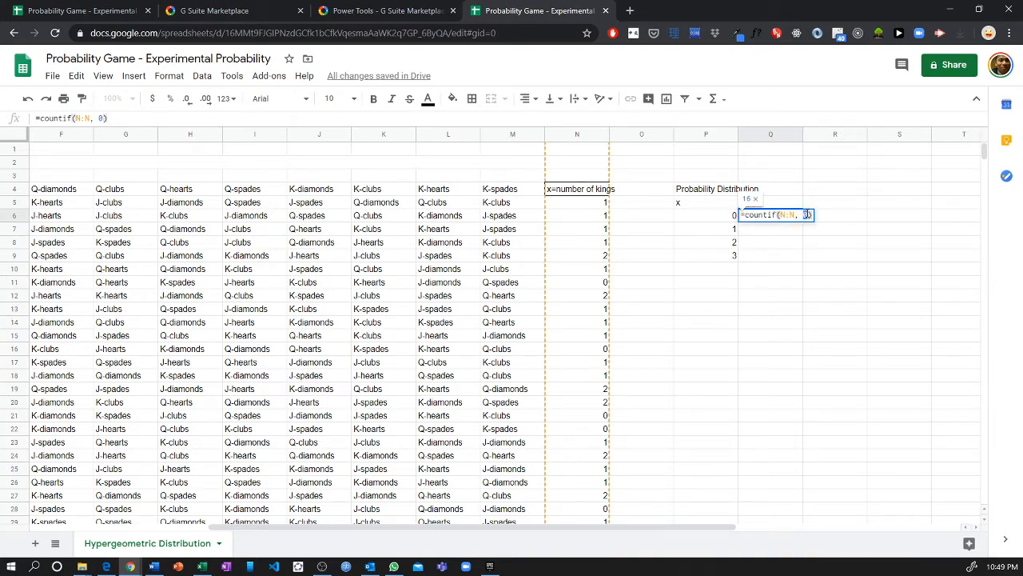
pyautogui.click(806, 214)
pyautogui.press('BackSpace')
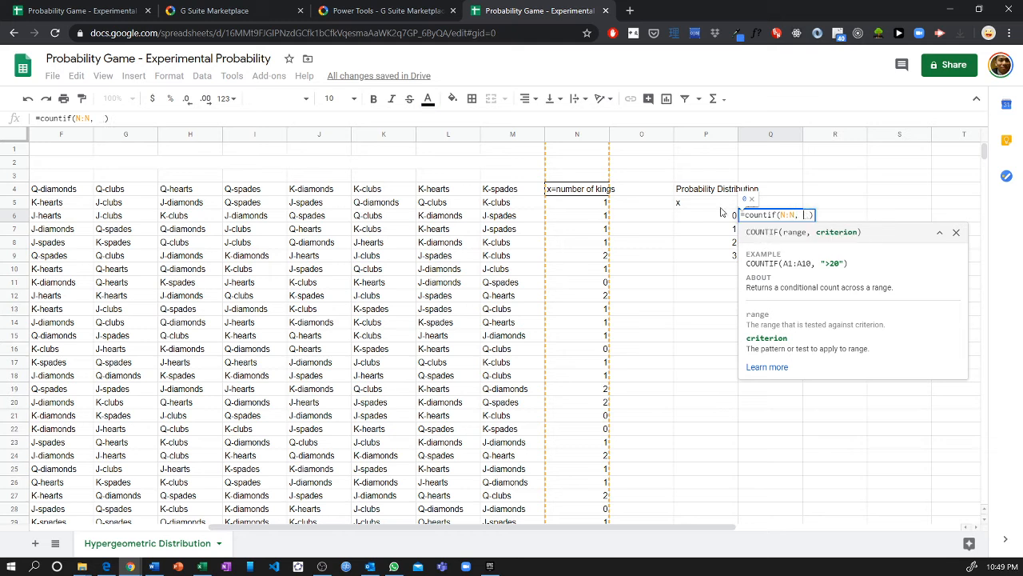
pyautogui.click(727, 215)
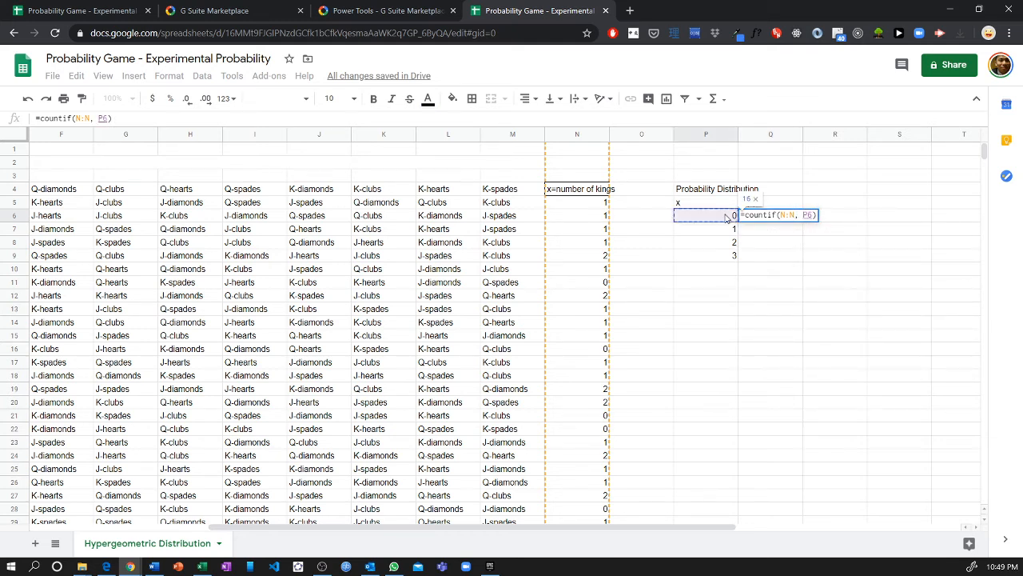
pyautogui.press('Return')
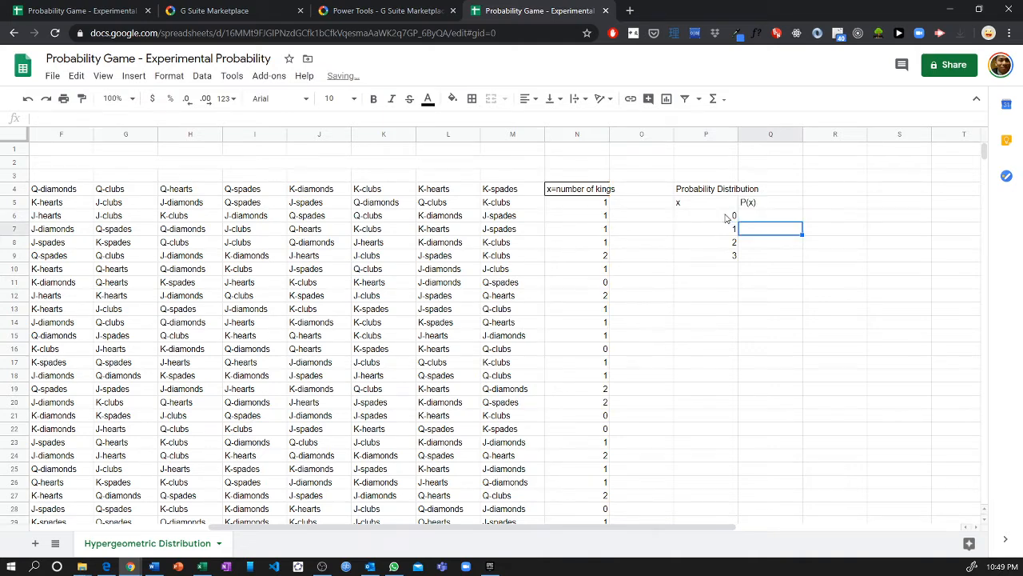
pyautogui.click(791, 217)
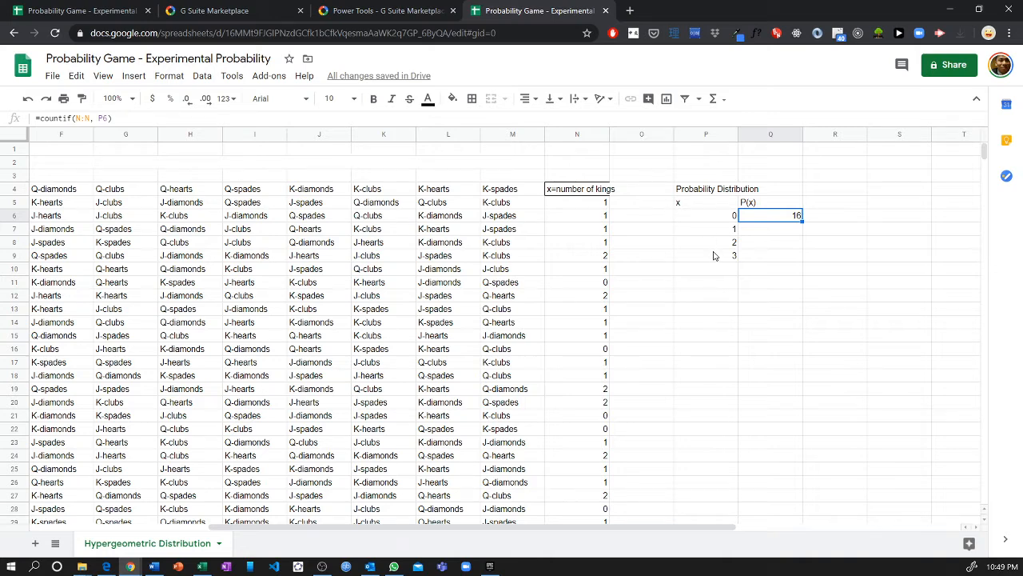
# - Divide the Q6 count by 100, making it =countif(N:N, P6)/100, and fill the formula down through Q9
pyautogui.doubleClick(791, 218)
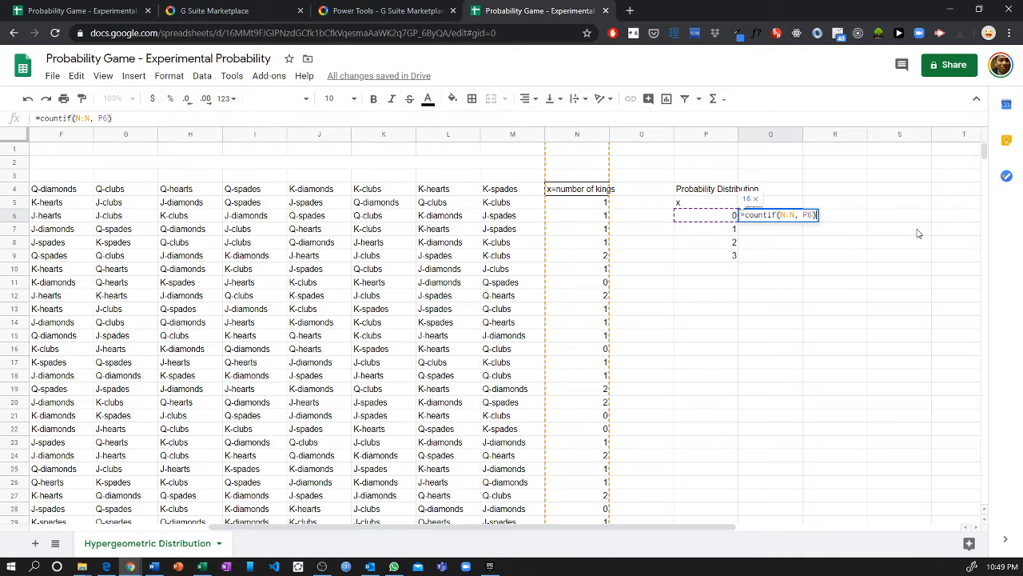
pyautogui.write('/100')
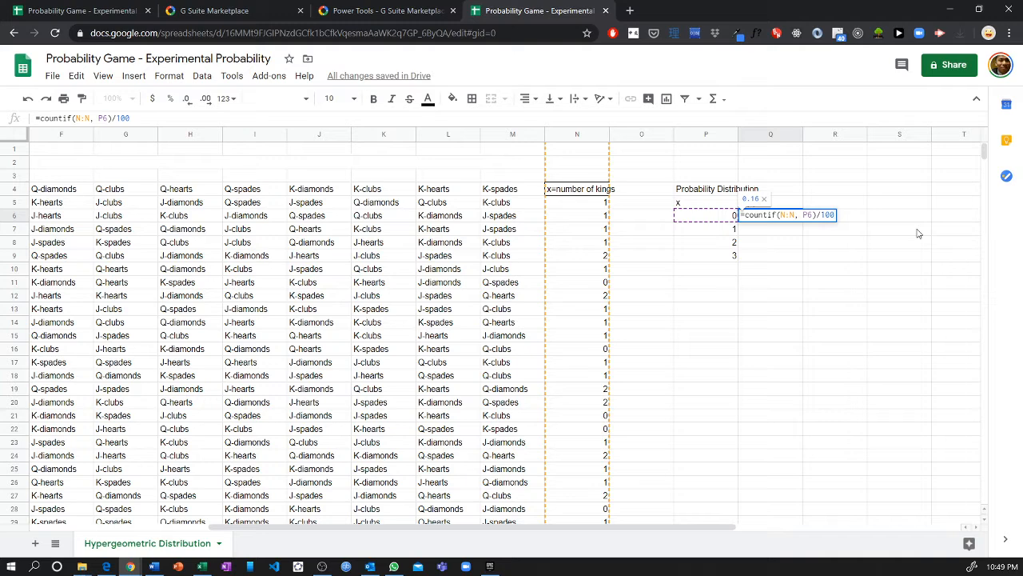
pyautogui.press('Return')
pyautogui.click(796, 220)
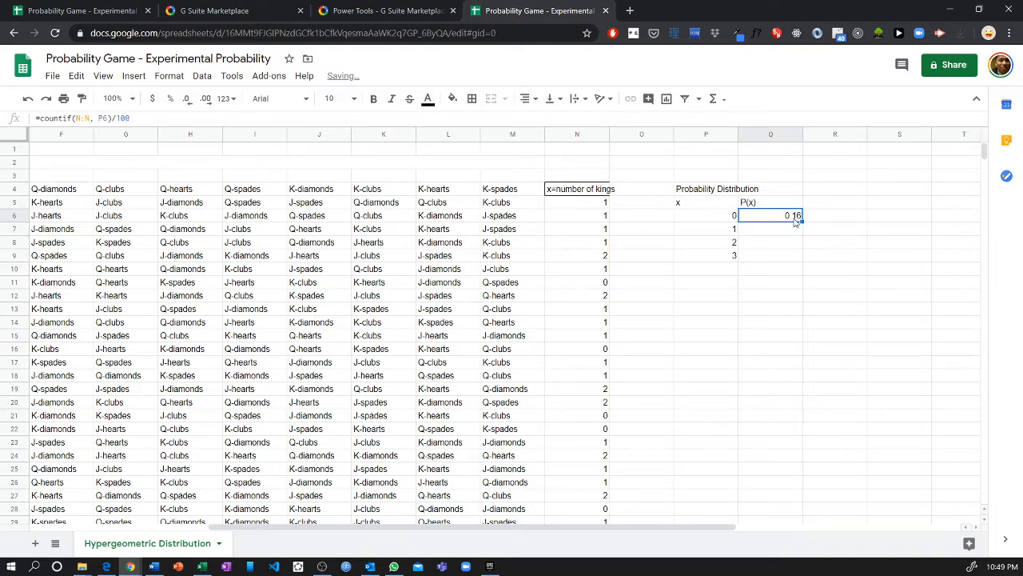
pyautogui.moveTo(800, 221); pyautogui.dragTo(805, 259)
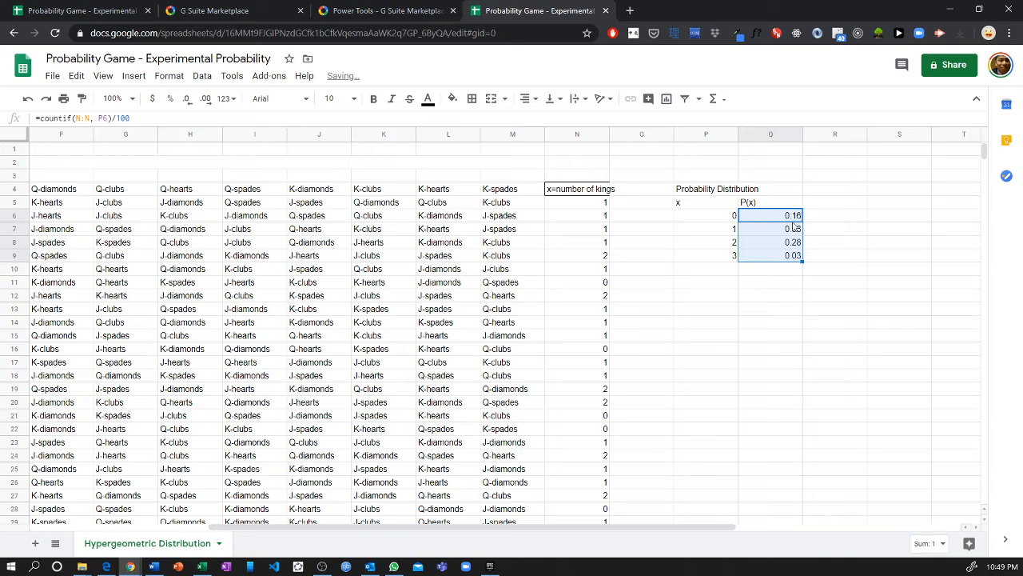